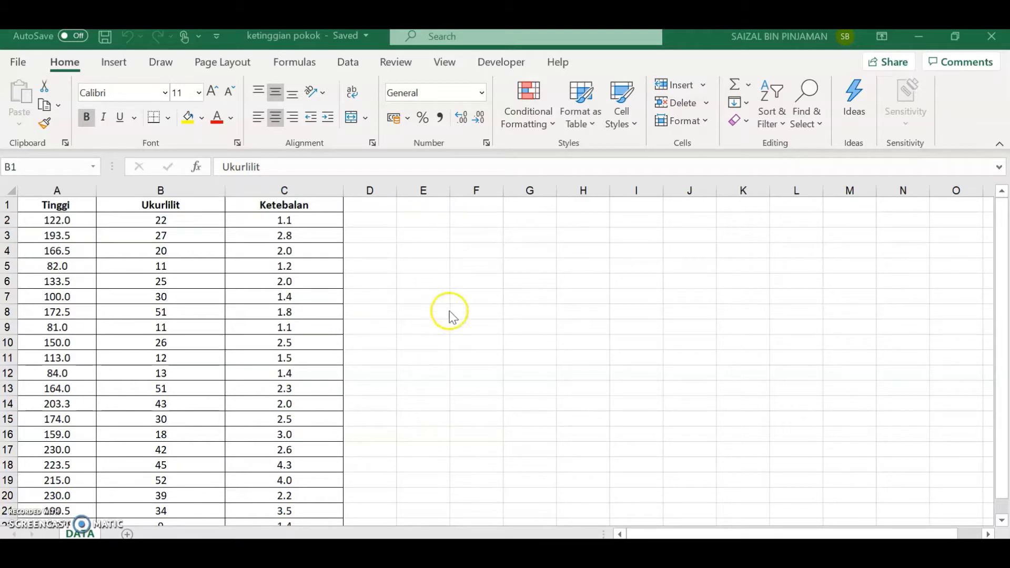
- Open the Correlation tool from Data Analysis on the Data tab
{"action": "left_click", "coordinate": [347, 63]}
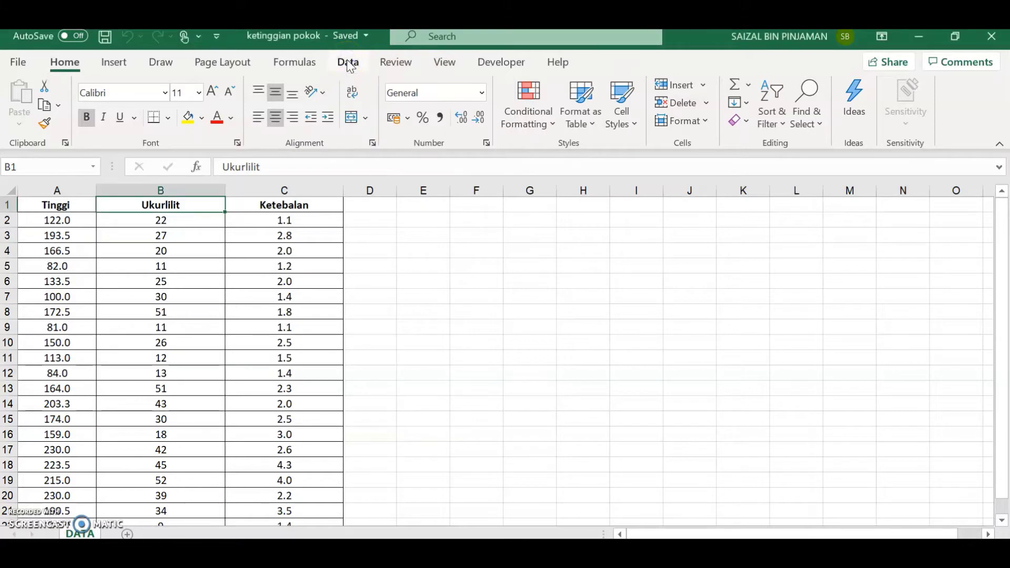
{"action": "left_click", "coordinate": [856, 88]}
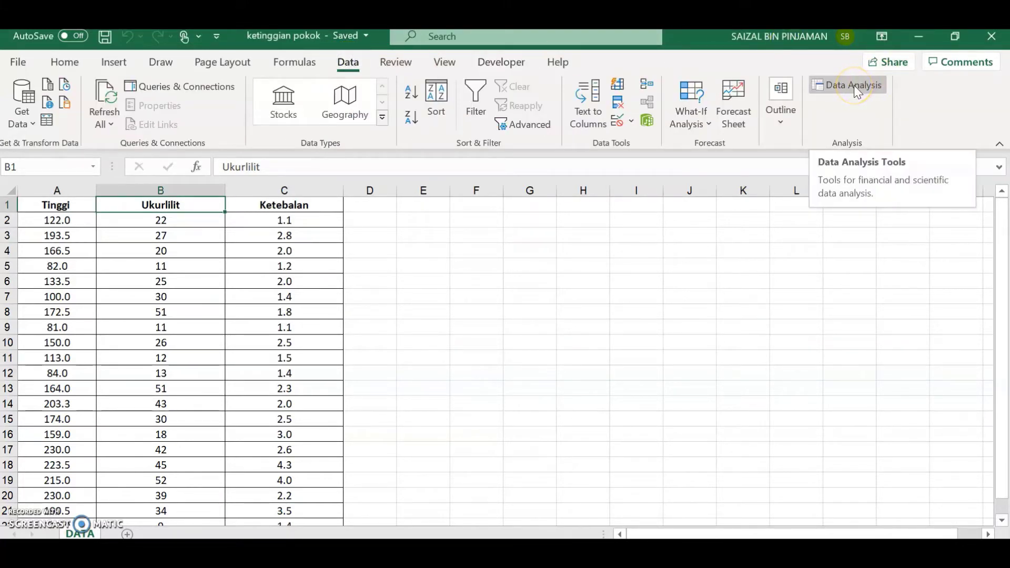
{"action": "left_click", "coordinate": [857, 90]}
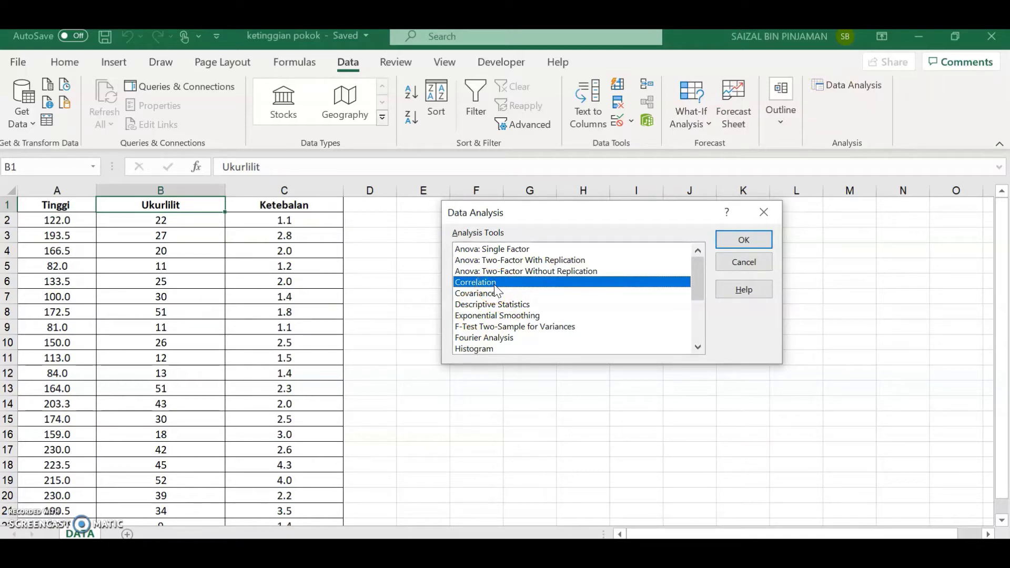
{"action": "left_click", "coordinate": [760, 243]}
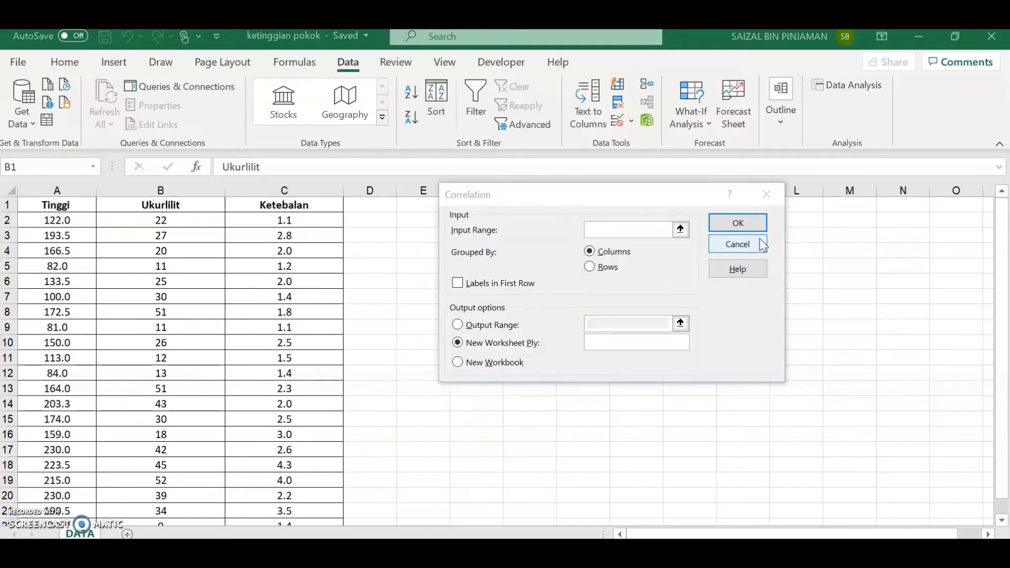
- Set the Correlation input range to A1:C22
{"action": "left_click", "coordinate": [326, 190]}
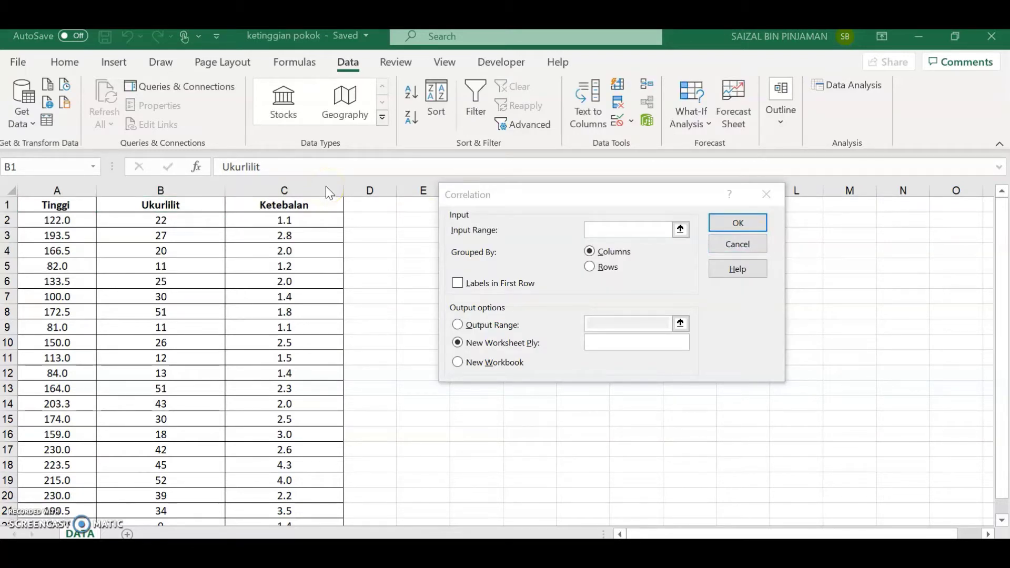
{"action": "left_click", "coordinate": [56, 213]}
{"action": "left_click", "coordinate": [625, 242]}
{"action": "left_click", "coordinate": [616, 230]}
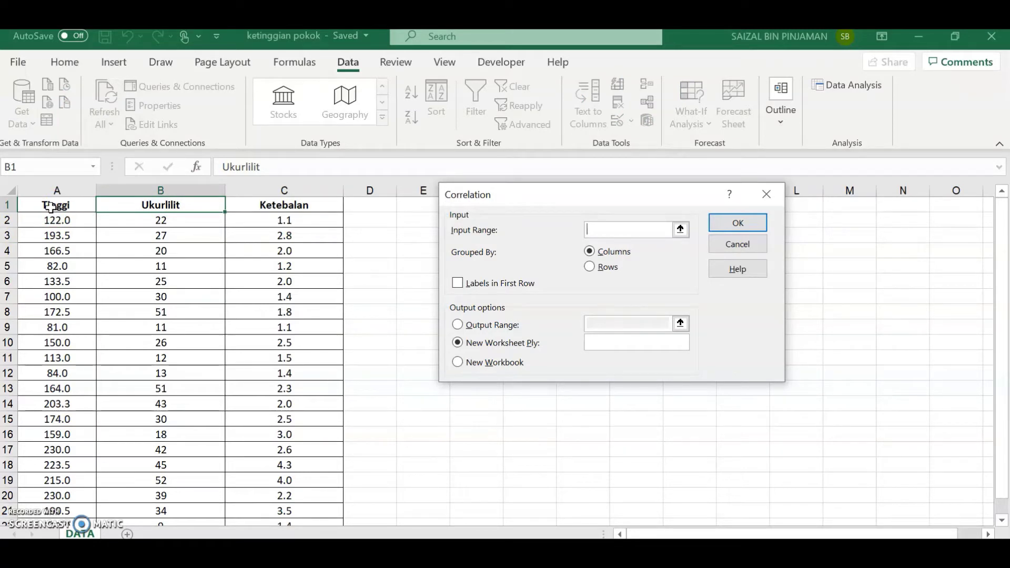
{"action": "left_click_drag", "start_coordinate": [51, 206], "coordinate": [317, 523]}
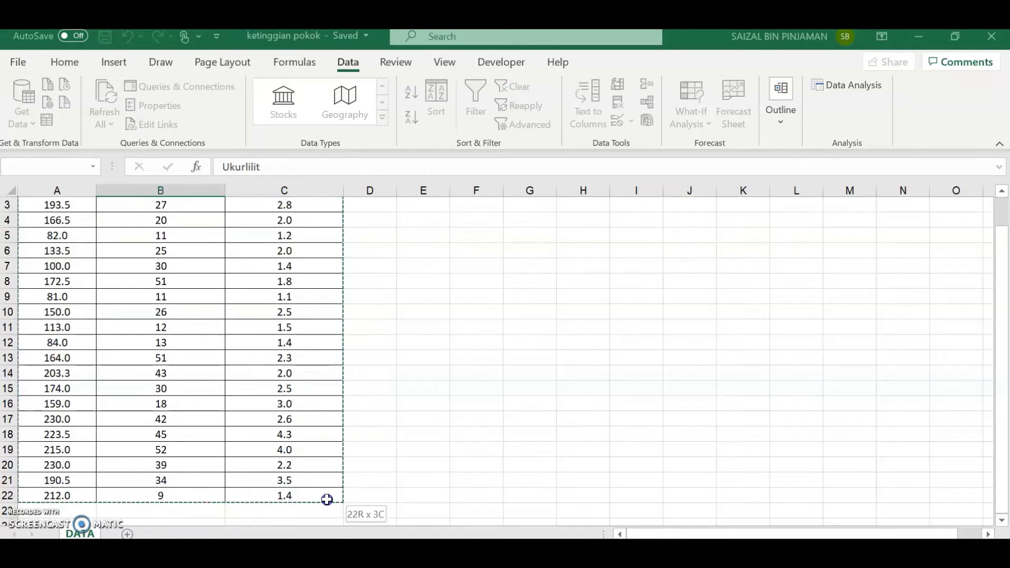
{"action": "left_click_drag", "start_coordinate": [317, 523], "coordinate": [327, 497]}
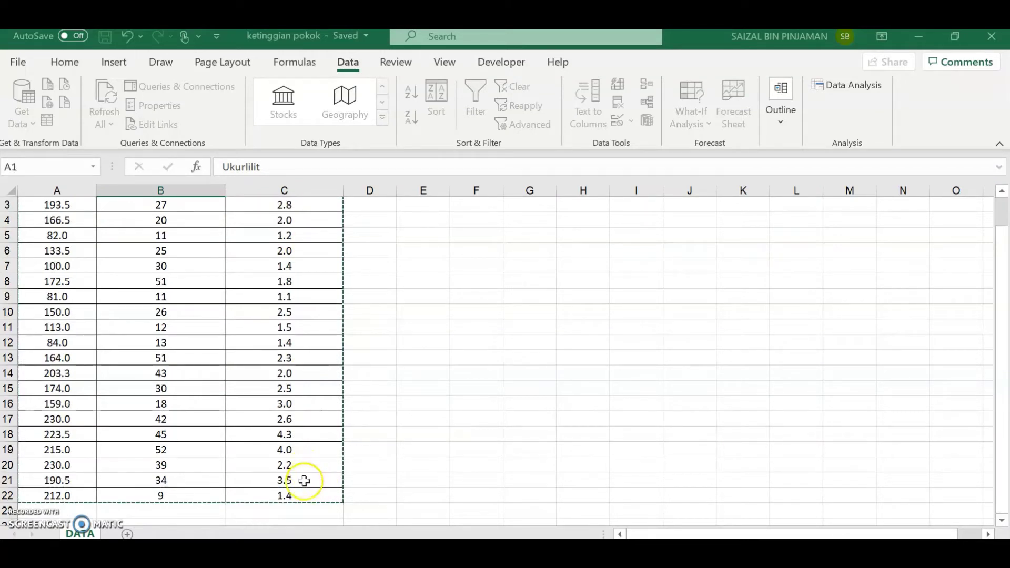
{"action": "left_click", "coordinate": [849, 85]}
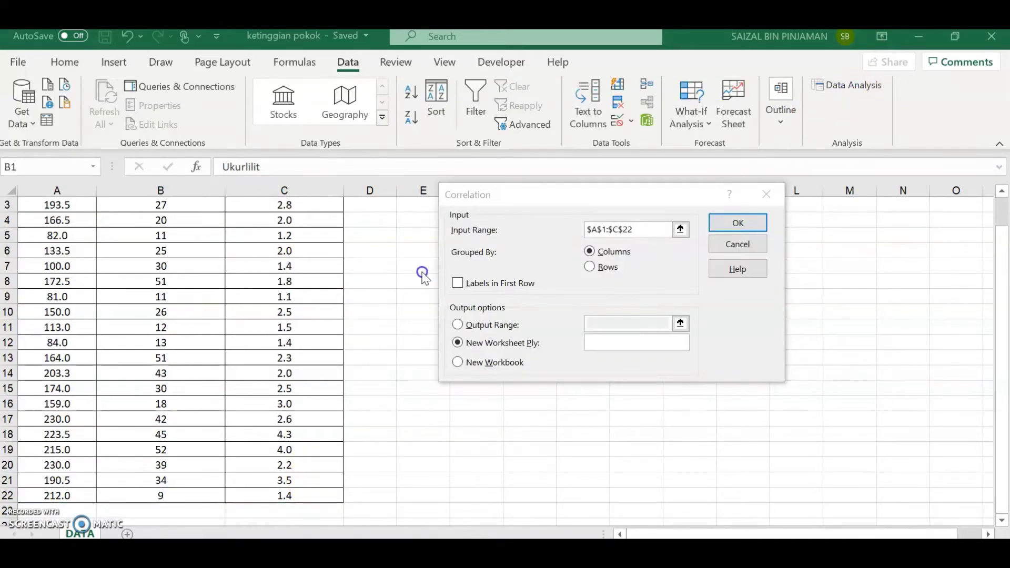
- Tick Labels in First Row and name the new worksheet ply 'correlation'
{"action": "left_click", "coordinate": [458, 283]}
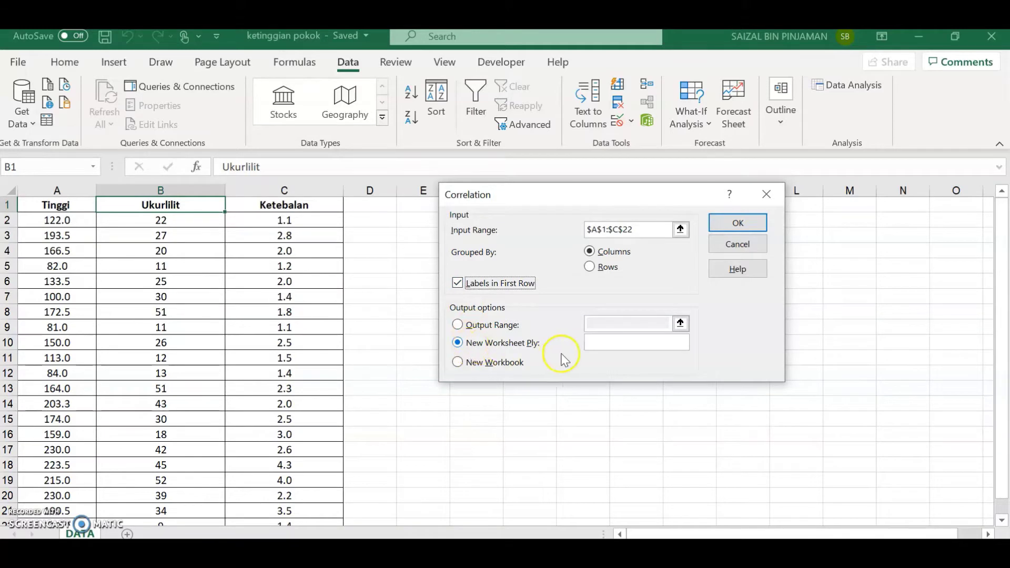
{"action": "left_click", "coordinate": [611, 342]}
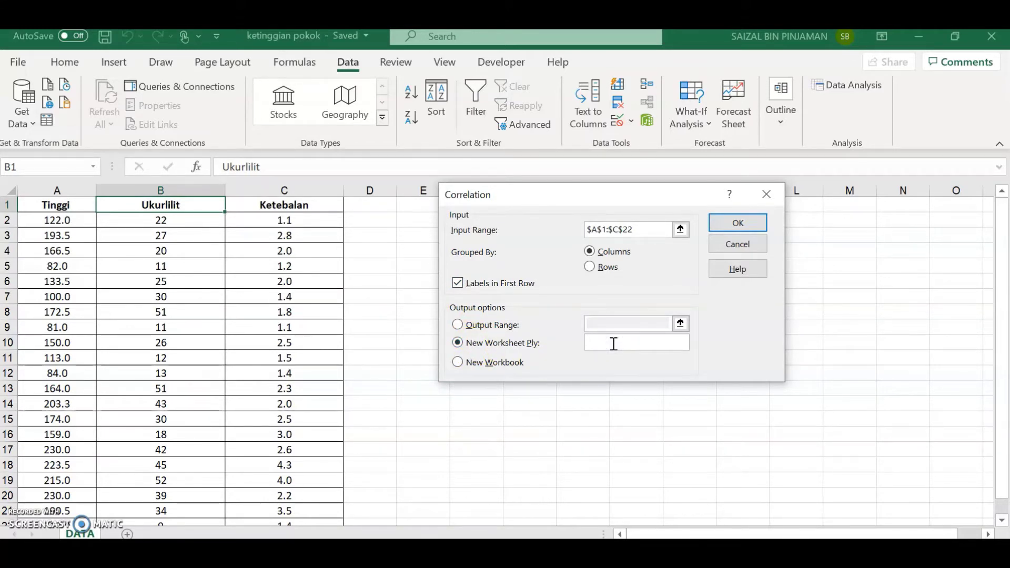
{"action": "type", "text": "c"}
{"action": "type", "text": "orr"}
{"action": "key", "text": "BackSpace"}
{"action": "type", "text": "rel"}
{"action": "type", "text": "ation"}
{"action": "left_click", "coordinate": [750, 224]}
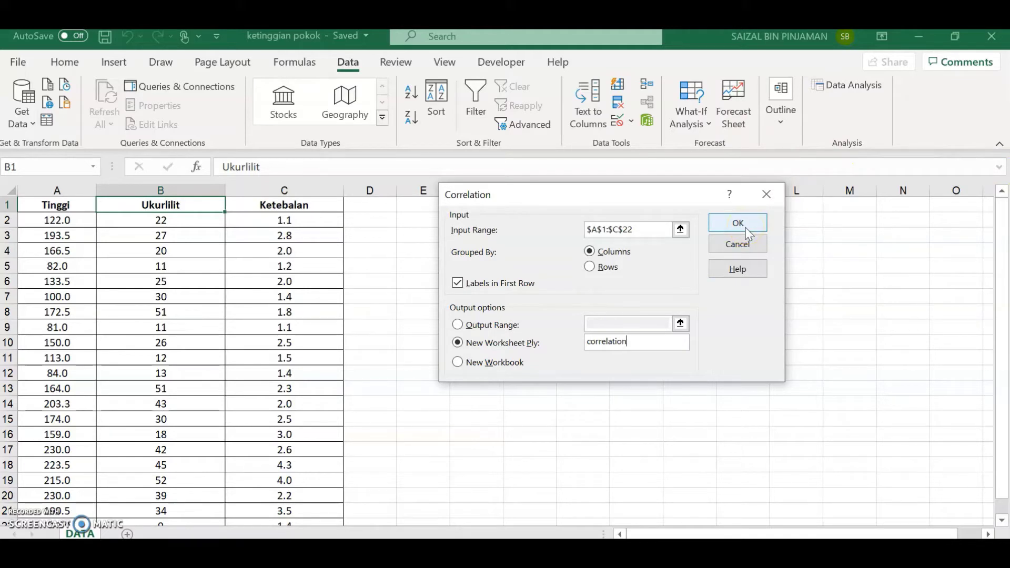
- Output the correlation matrix to a new 'correlation' sheet and autofit columns A to D
{"action": "left_click", "coordinate": [746, 226]}
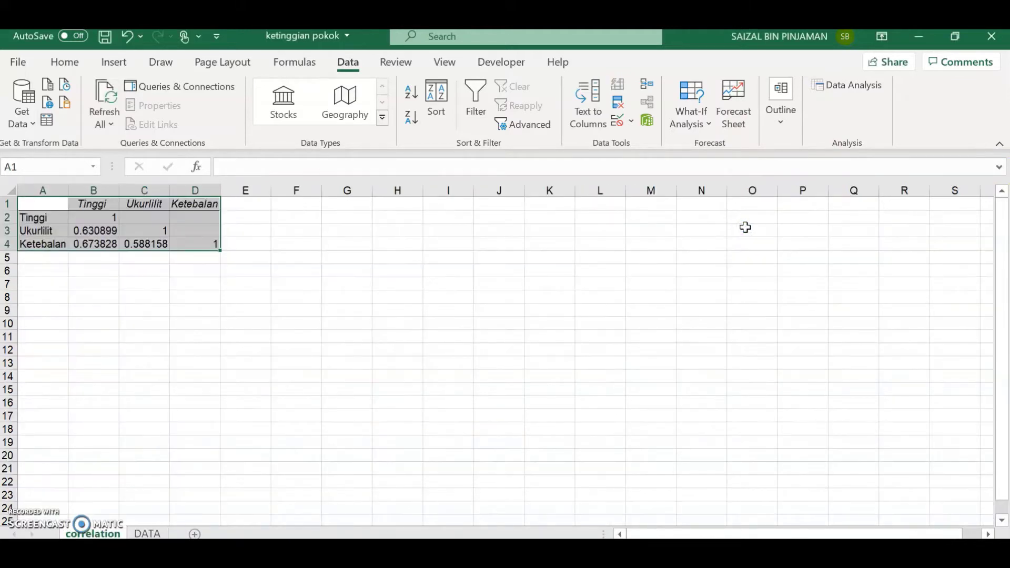
{"action": "left_click_drag", "start_coordinate": [48, 188], "coordinate": [257, 191]}
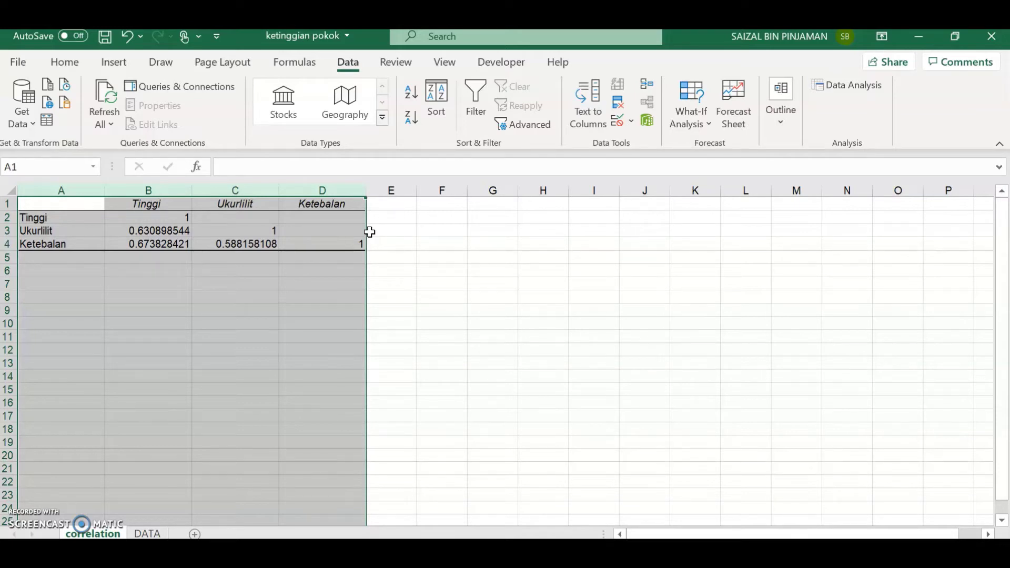
{"action": "left_click", "coordinate": [205, 309]}
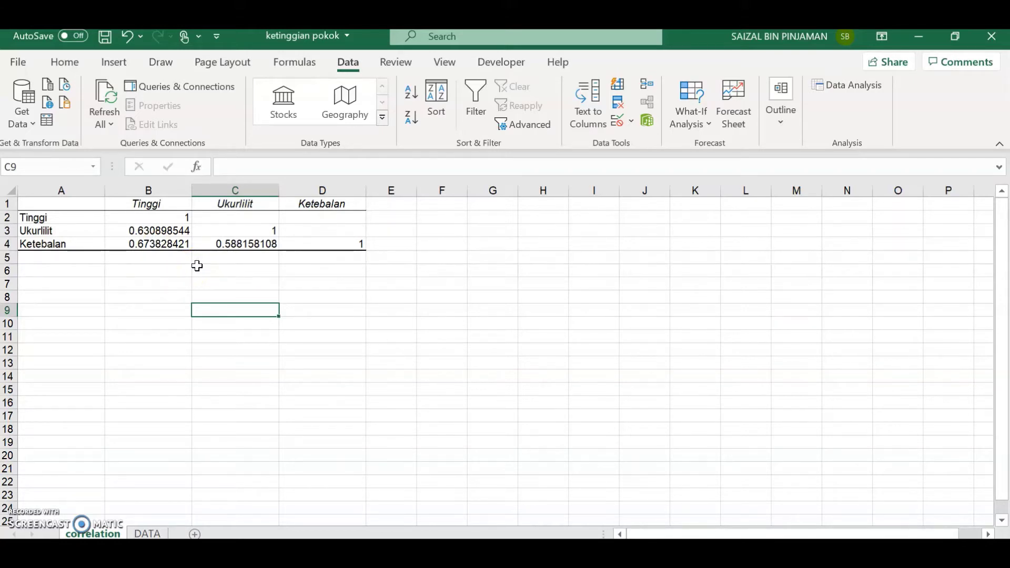
- Return to the DATA sheet and open the Regression tool from Data Analysis
{"action": "left_click", "coordinate": [157, 533]}
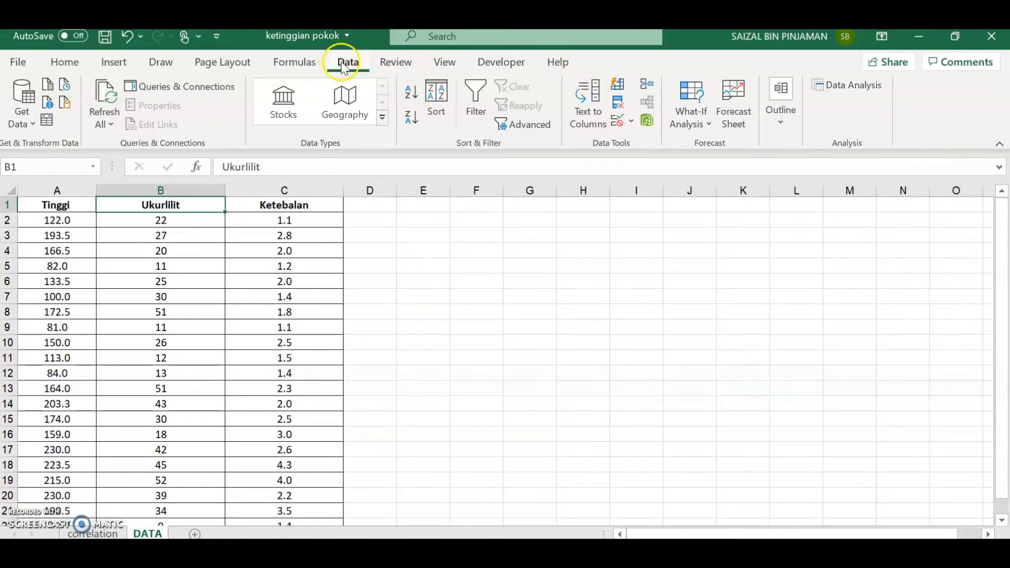
{"action": "left_click", "coordinate": [831, 84]}
{"action": "left_click", "coordinate": [512, 283]}
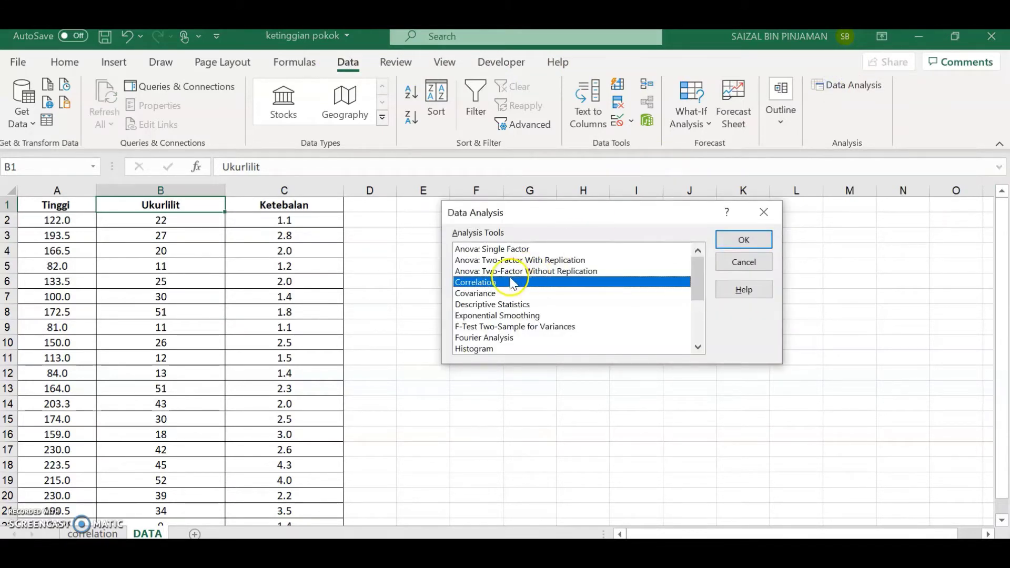
{"action": "scroll", "coordinate": [512, 283], "scroll_direction": "down", "scroll_amount": 1}
{"action": "scroll", "coordinate": [513, 281], "scroll_direction": "down", "scroll_amount": 1}
{"action": "scroll", "coordinate": [512, 281], "scroll_direction": "up", "scroll_amount": 2}
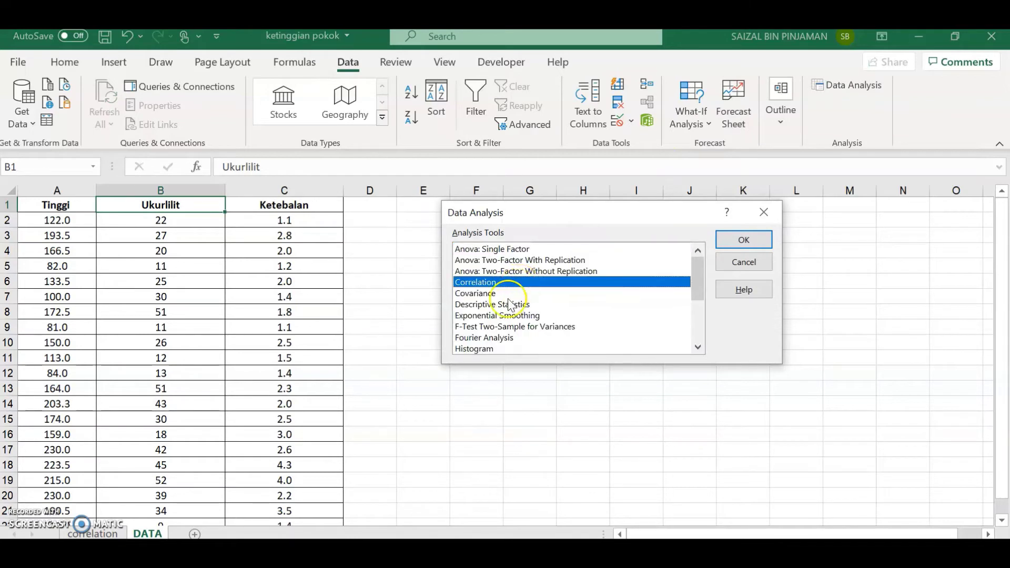
{"action": "scroll", "coordinate": [509, 304], "scroll_direction": "down", "scroll_amount": 2}
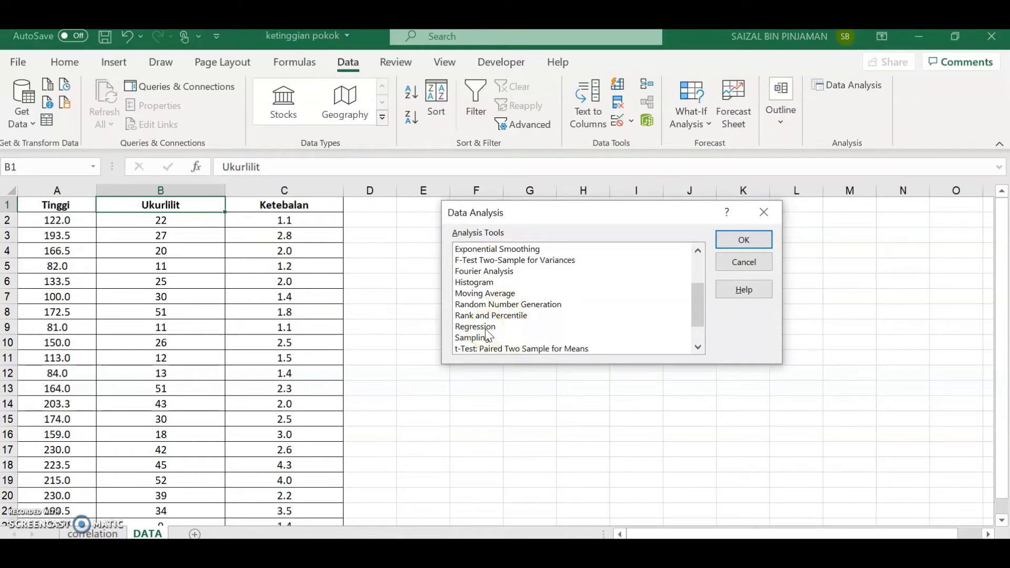
{"action": "left_click", "coordinate": [486, 328]}
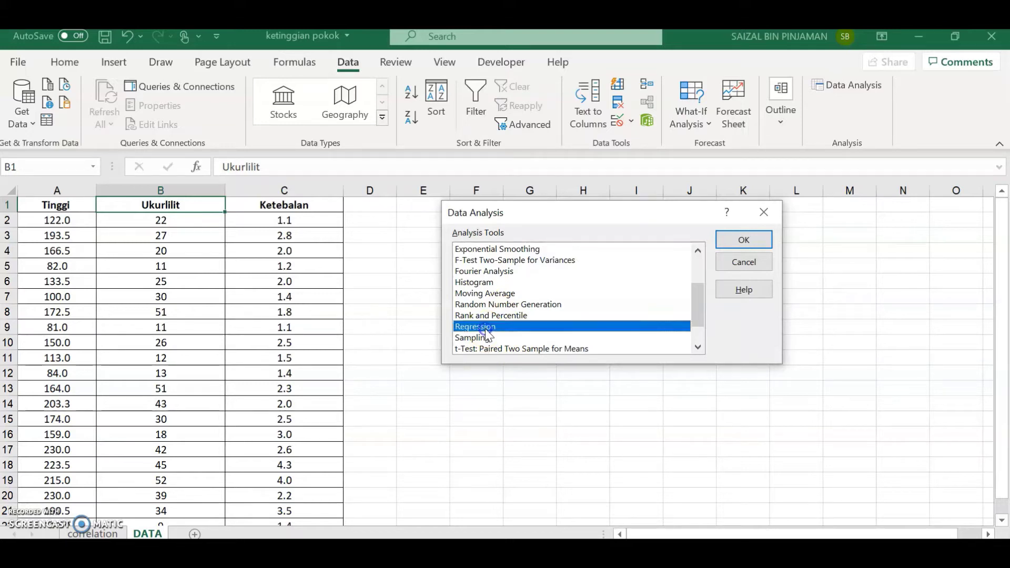
{"action": "left_click", "coordinate": [761, 242]}
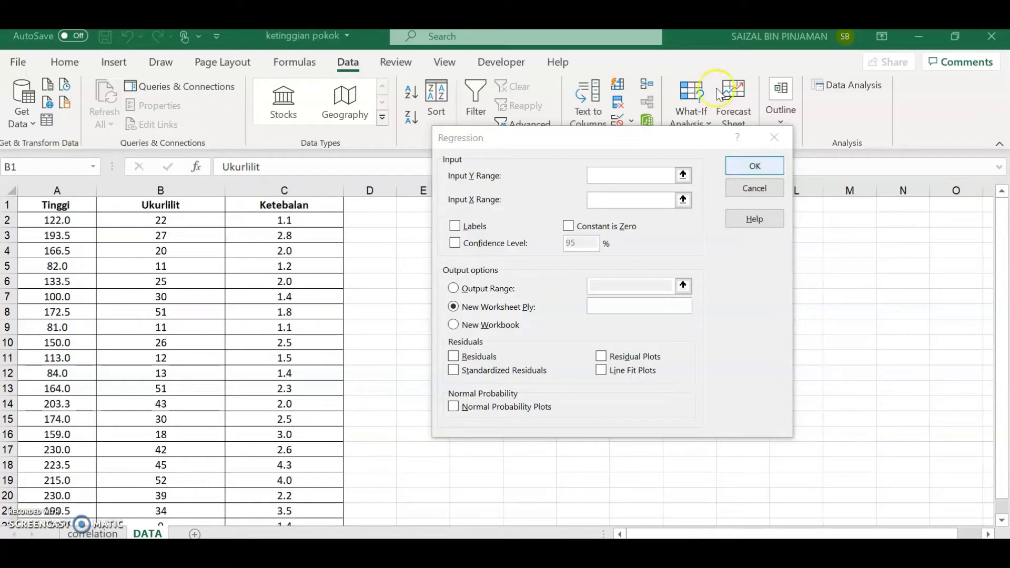
- Set the Y range to the Tinggi column through row 22 and the X range to B1:C22
{"action": "left_click", "coordinate": [601, 178]}
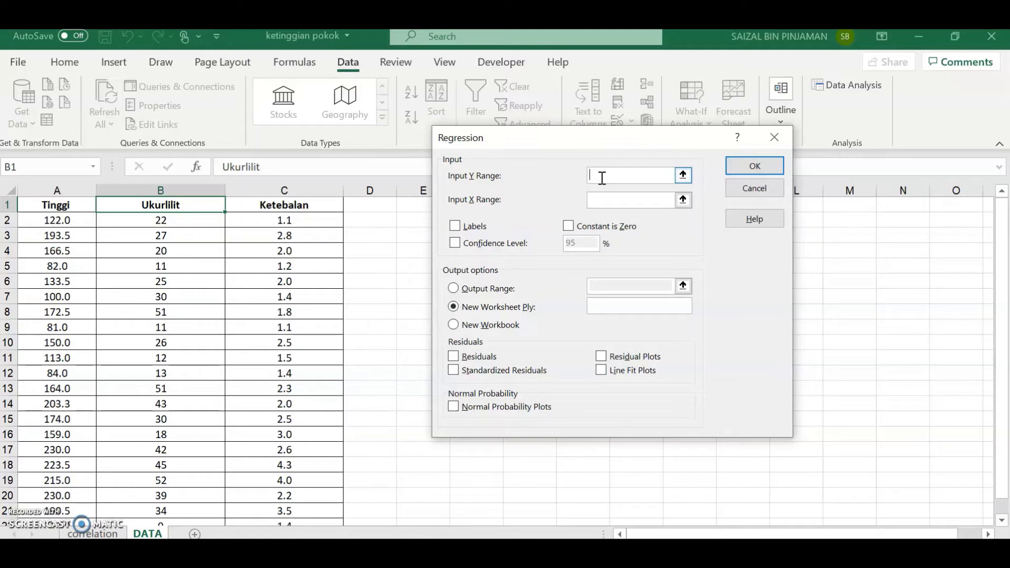
{"action": "left_click", "coordinate": [601, 199]}
{"action": "left_click", "coordinate": [601, 199]}
{"action": "left_click", "coordinate": [594, 173]}
{"action": "left_click", "coordinate": [135, 240]}
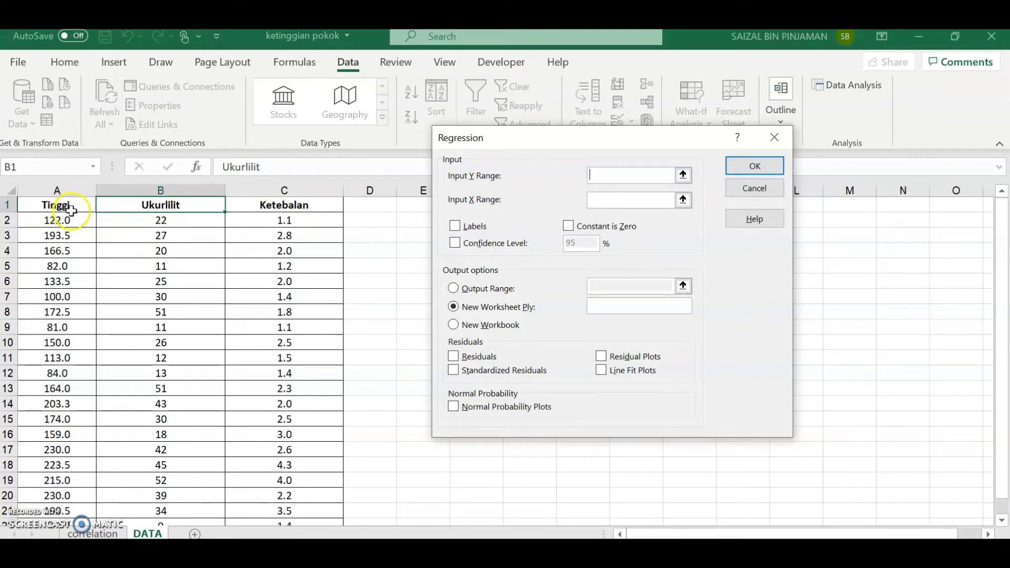
{"action": "left_click_drag", "start_coordinate": [71, 210], "coordinate": [81, 469]}
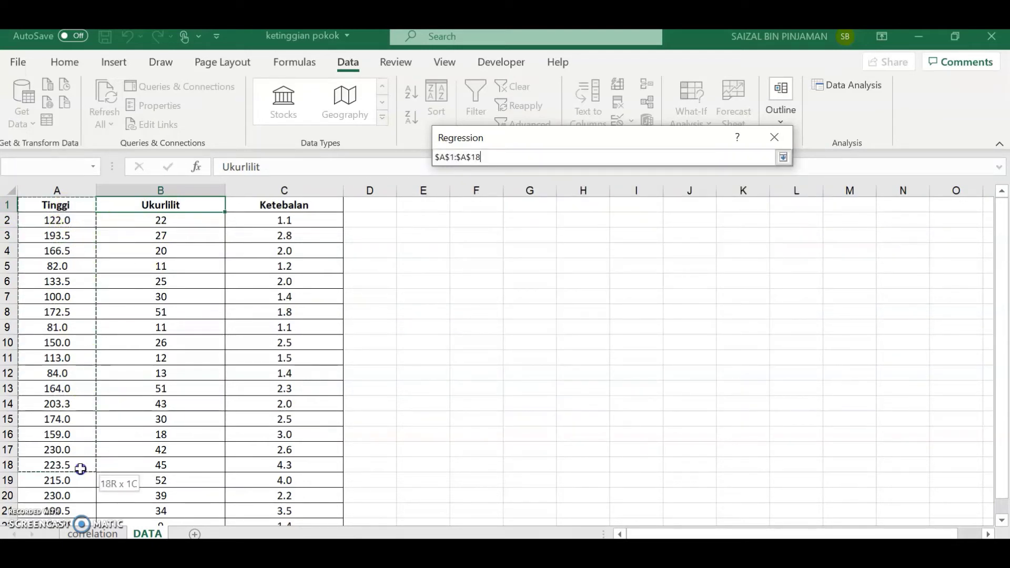
{"action": "left_click_drag", "start_coordinate": [81, 468], "coordinate": [77, 490]}
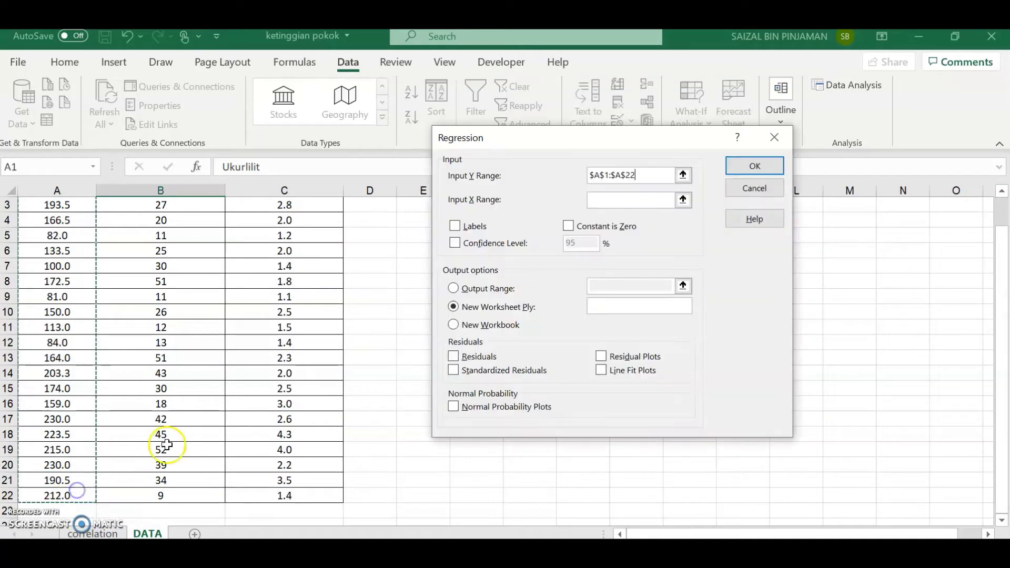
{"action": "left_click", "coordinate": [603, 200]}
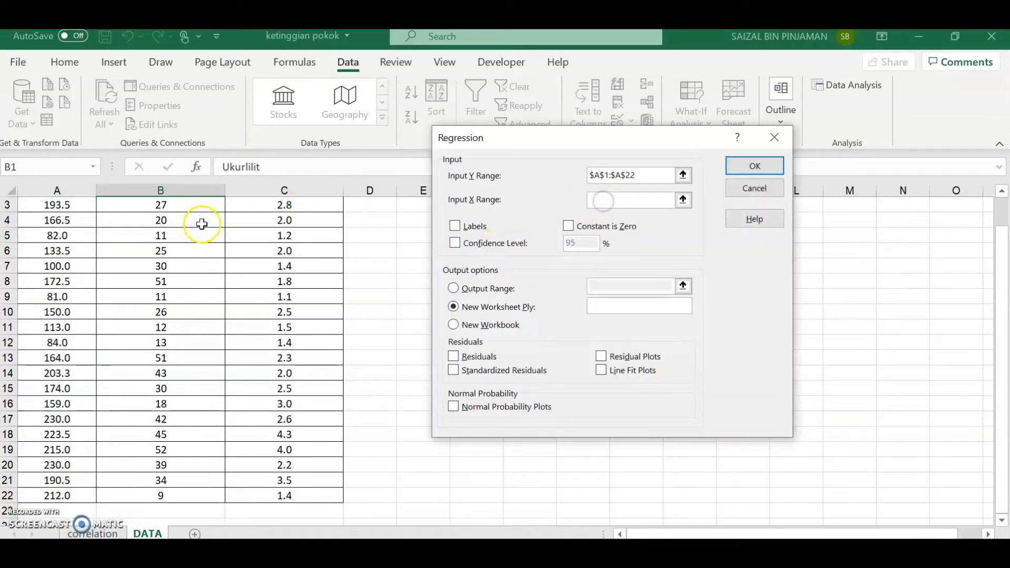
{"action": "scroll", "coordinate": [201, 224], "scroll_direction": "up", "scroll_amount": 1}
{"action": "mouse_move", "coordinate": [160, 206]}
{"action": "left_mouse_down"}
{"action": "mouse_move", "coordinate": [319, 426]}
{"action": "mouse_move", "coordinate": [326, 495]}
{"action": "left_mouse_up"}
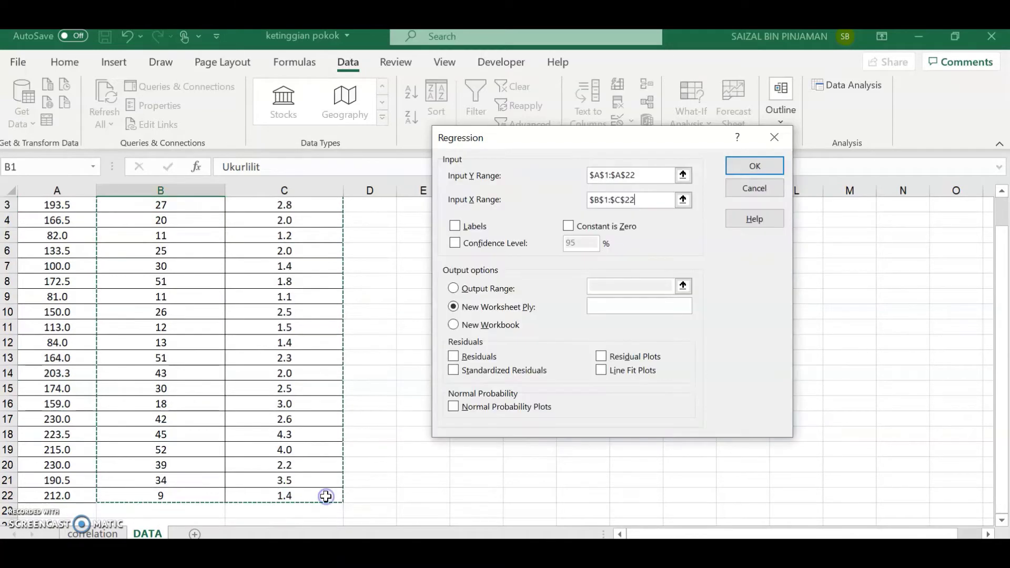
{"action": "scroll", "coordinate": [268, 288], "scroll_direction": "down", "scroll_amount": 3}
{"action": "scroll", "coordinate": [268, 287], "scroll_direction": "up", "scroll_amount": 4}
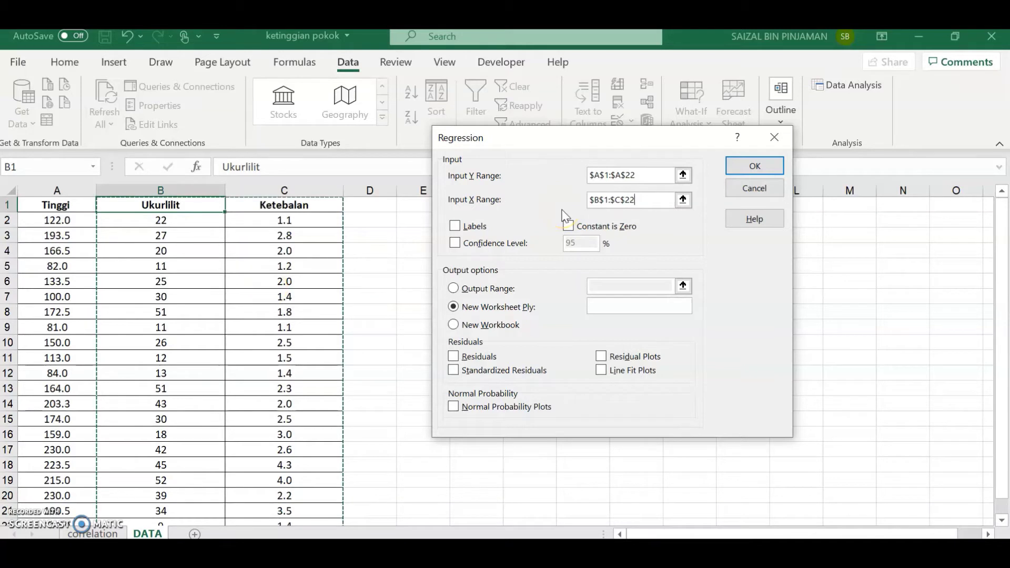
- Tick Labels, Residual Plots and Normal Probability Plots, and output to a new 'regression' sheet
{"action": "left_click", "coordinate": [454, 227]}
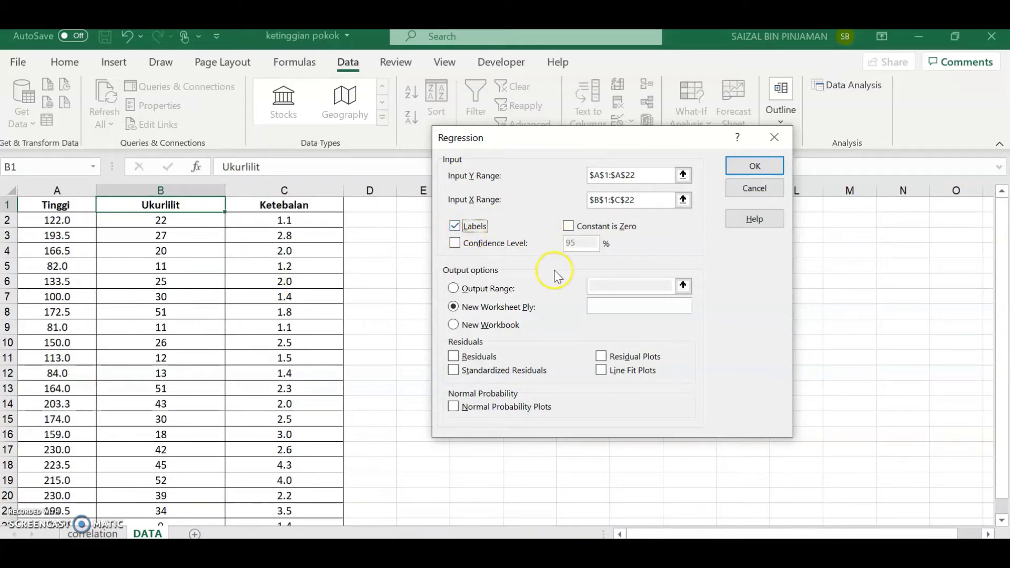
{"action": "left_click", "coordinate": [601, 358]}
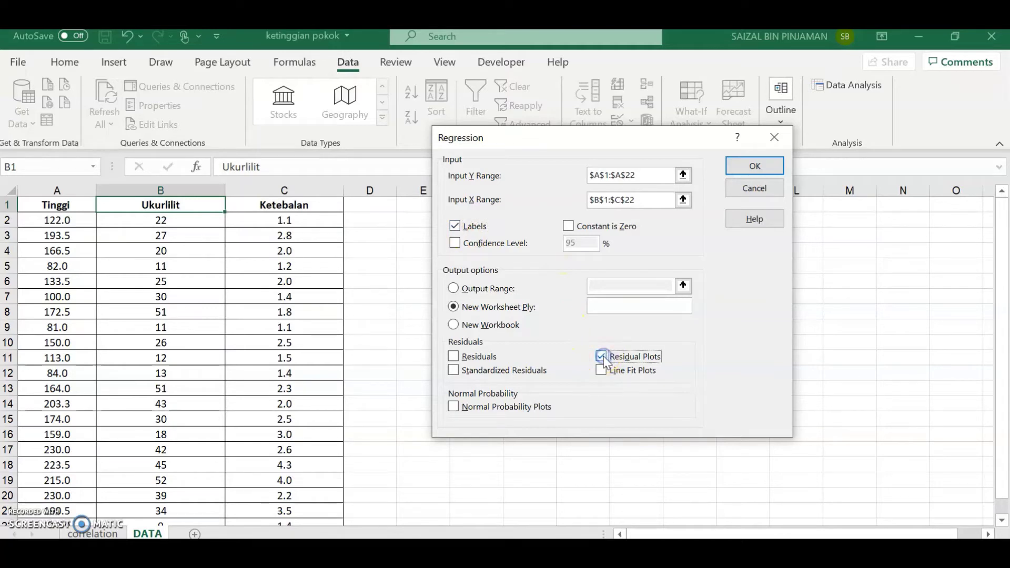
{"action": "left_click", "coordinate": [453, 409]}
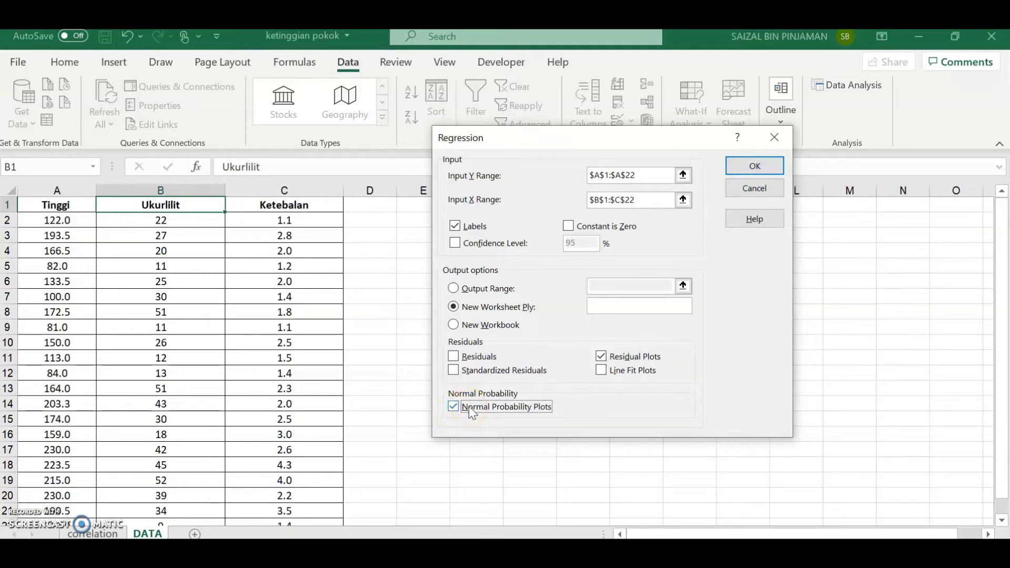
{"action": "left_click", "coordinate": [476, 311]}
{"action": "left_click", "coordinate": [612, 305]}
{"action": "type", "text": "regressio"}
{"action": "type", "text": "n"}
{"action": "left_click", "coordinate": [744, 168]}
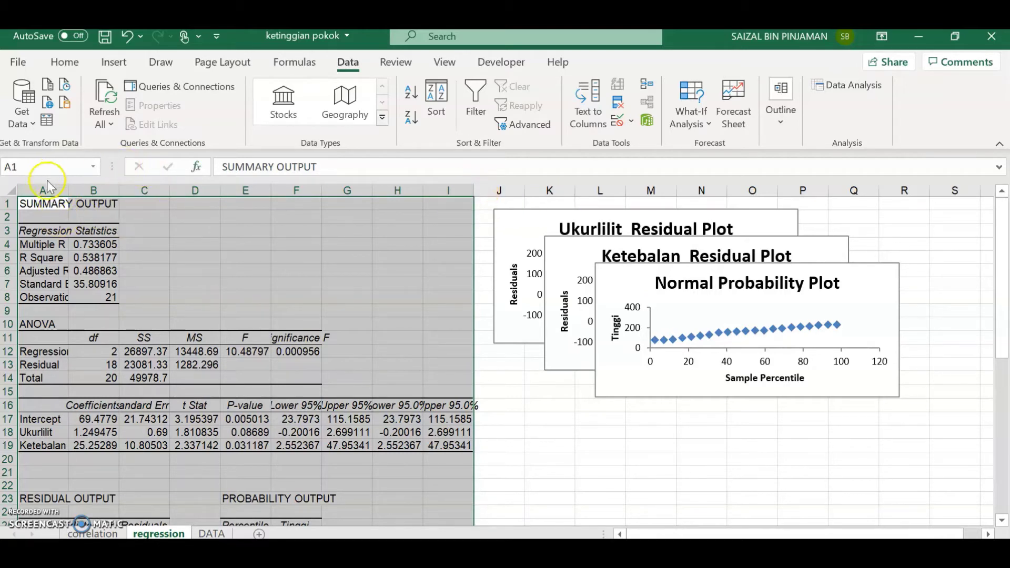
- Widen columns A to I so values like Multiple R 0.733605278 show fully
{"action": "left_click_drag", "start_coordinate": [36, 191], "coordinate": [518, 194]}
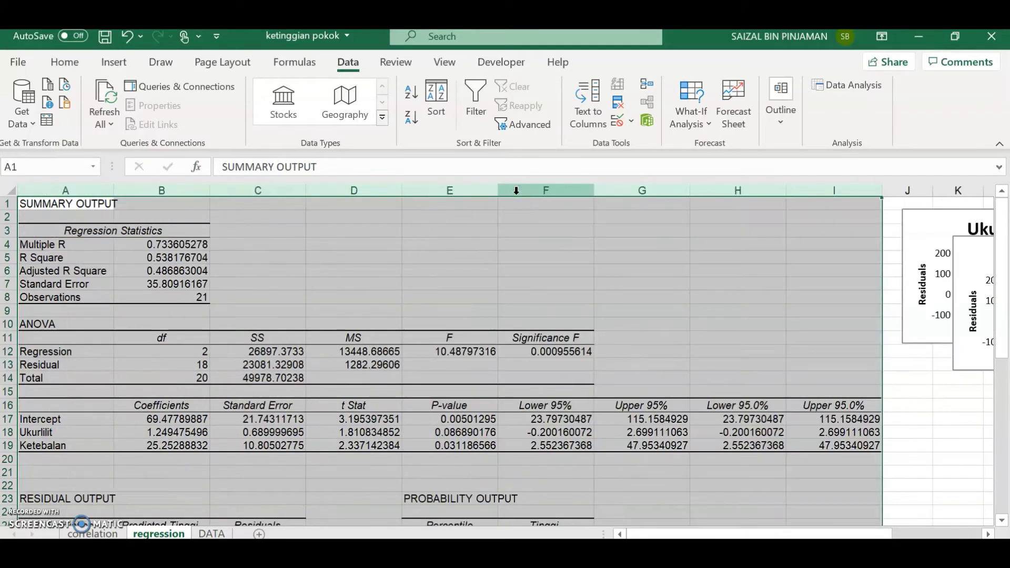
{"action": "left_click", "coordinate": [247, 258]}
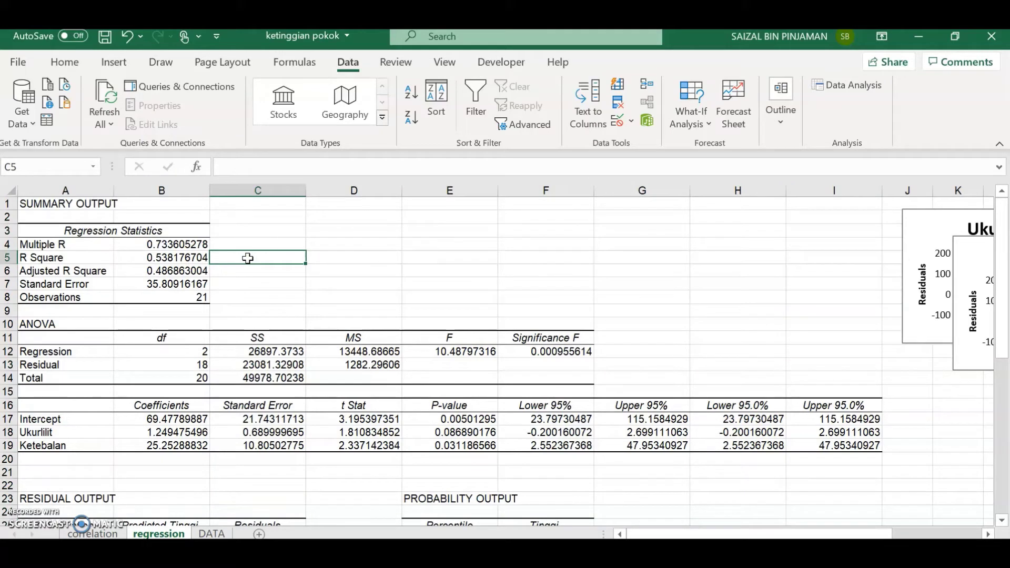
{"action": "left_click", "coordinate": [187, 273]}
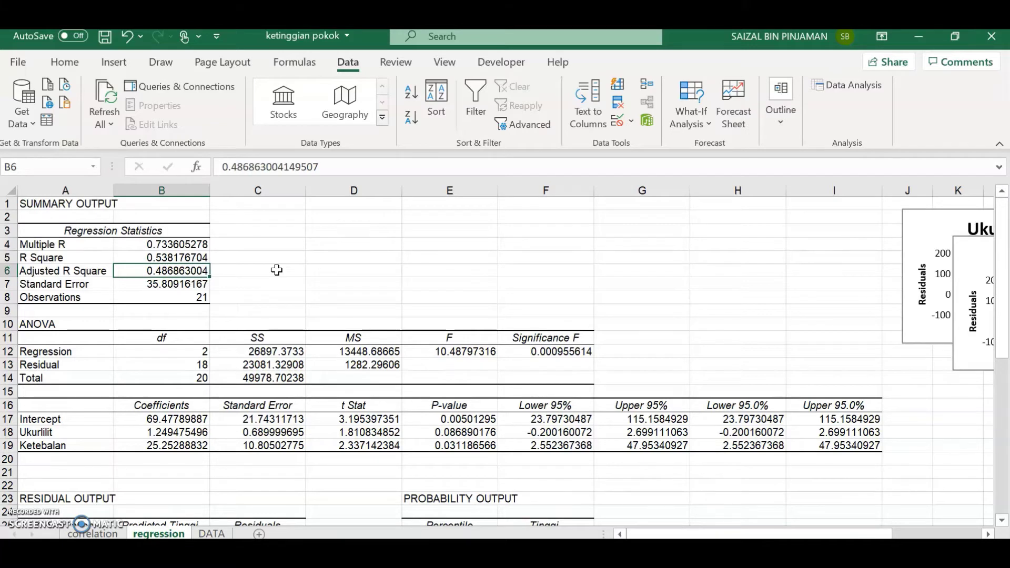
{"action": "left_click", "coordinate": [250, 253]}
{"action": "left_click", "coordinate": [459, 431]}
{"action": "left_click", "coordinate": [459, 444]}
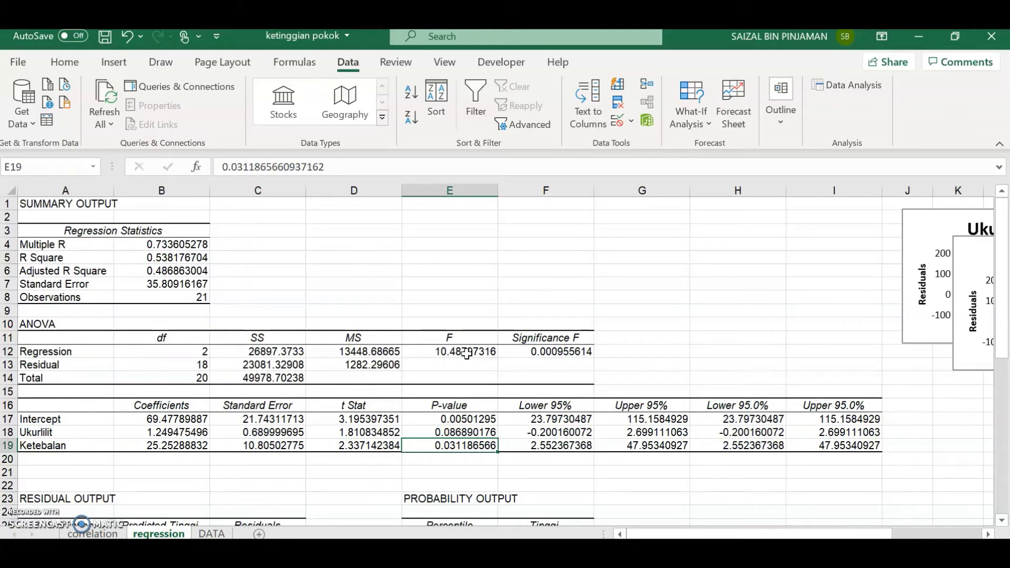
{"action": "left_click", "coordinate": [449, 432]}
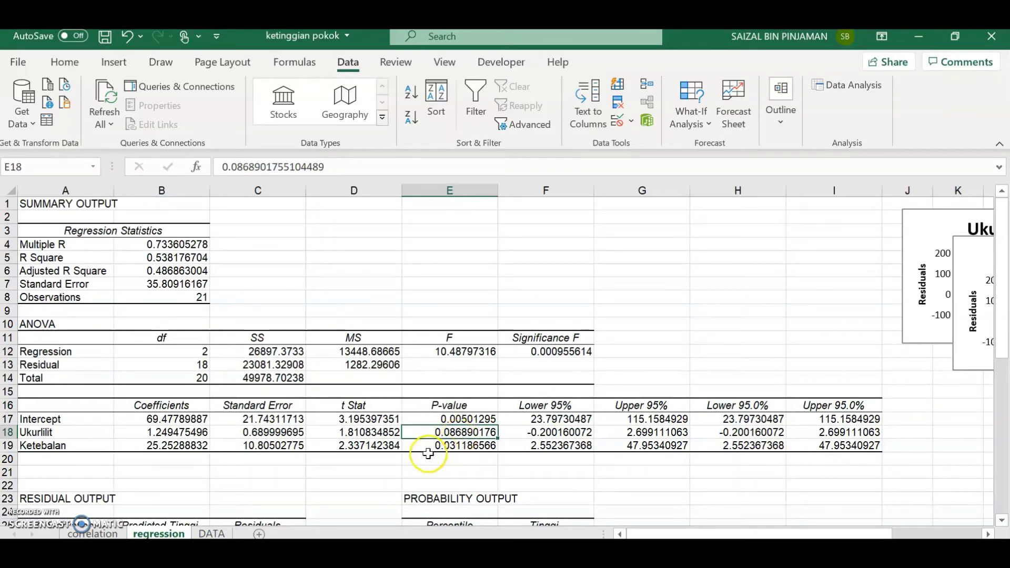
{"action": "left_click", "coordinate": [467, 447]}
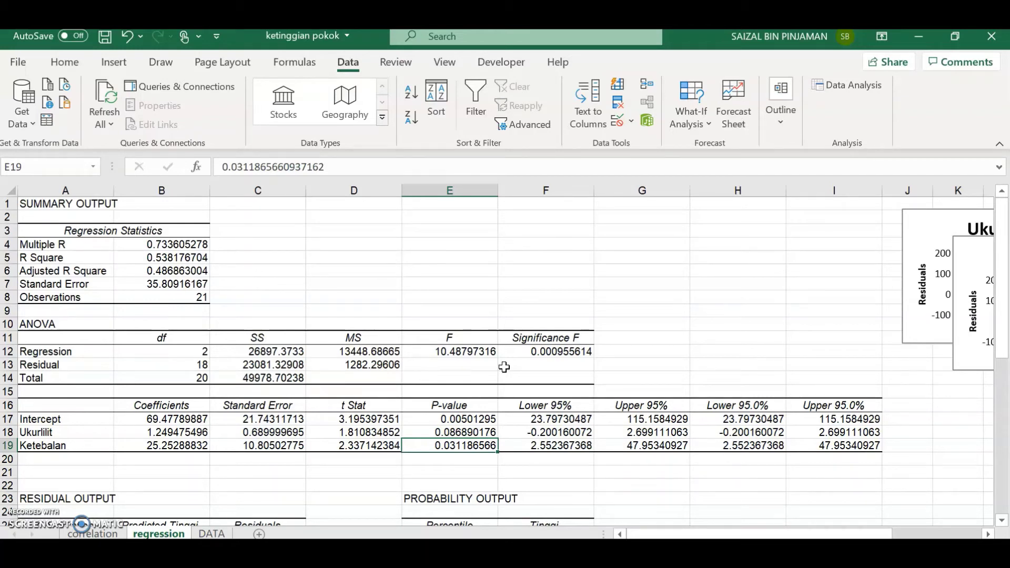
{"action": "left_click", "coordinate": [473, 432]}
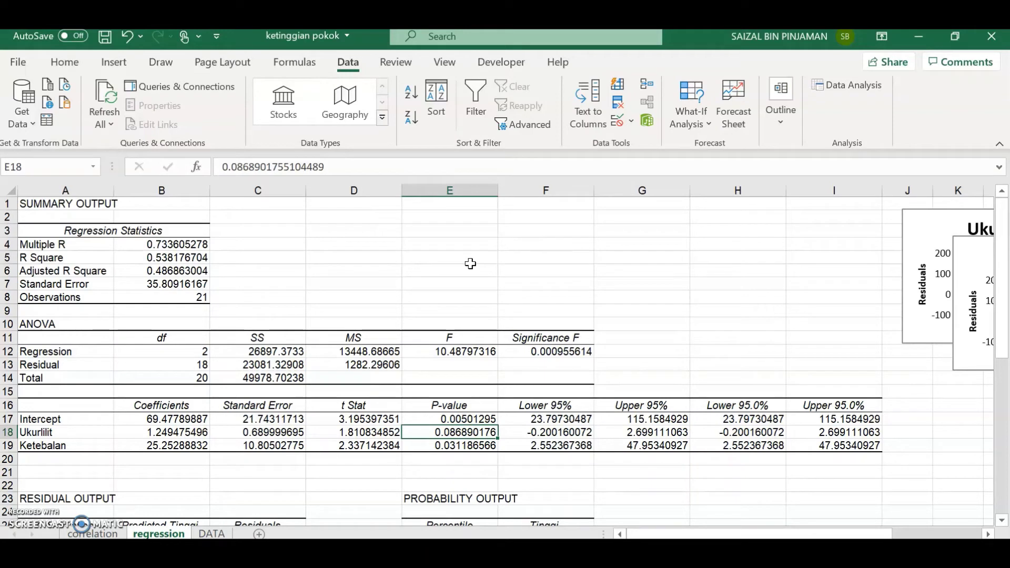
{"action": "left_click", "coordinate": [79, 431]}
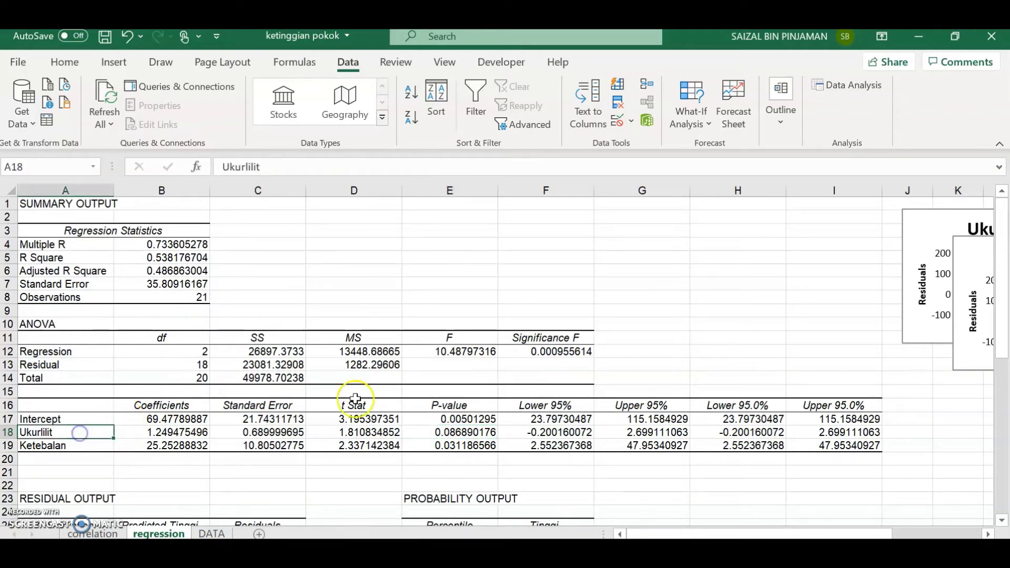
{"action": "left_click", "coordinate": [468, 430]}
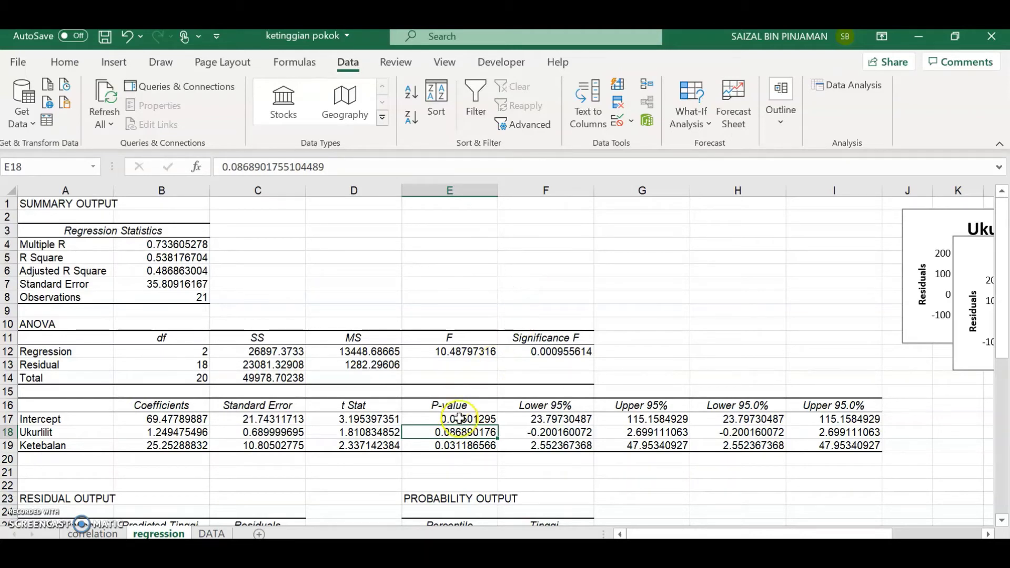
{"action": "left_click", "coordinate": [463, 445]}
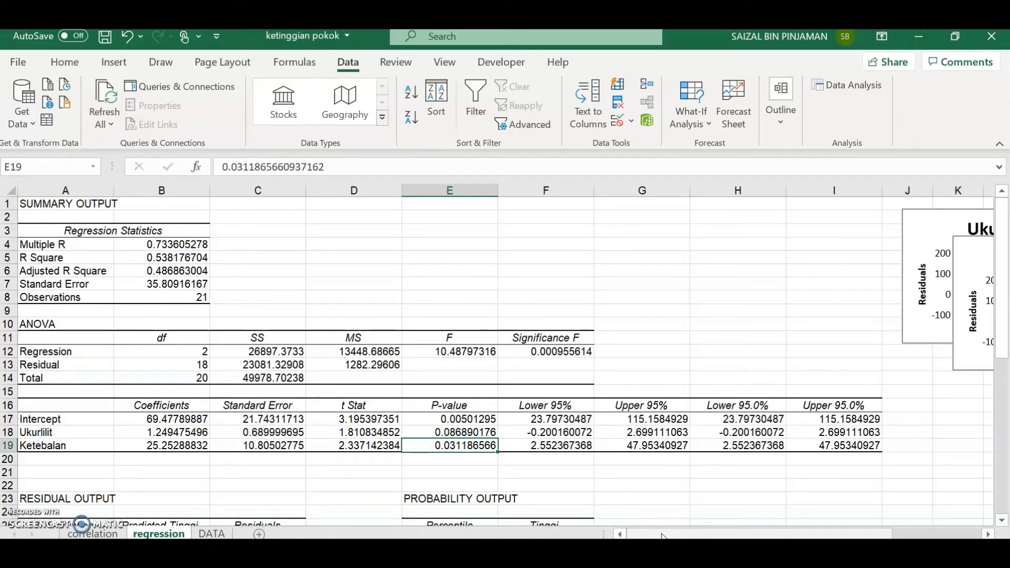
- Move the Normal Probability Plot down, clear of the Ketebalan Residual Plot
{"action": "left_click_drag", "start_coordinate": [661, 535], "coordinate": [661, 535]}
{"action": "left_click_drag", "start_coordinate": [661, 534], "coordinate": [751, 535]}
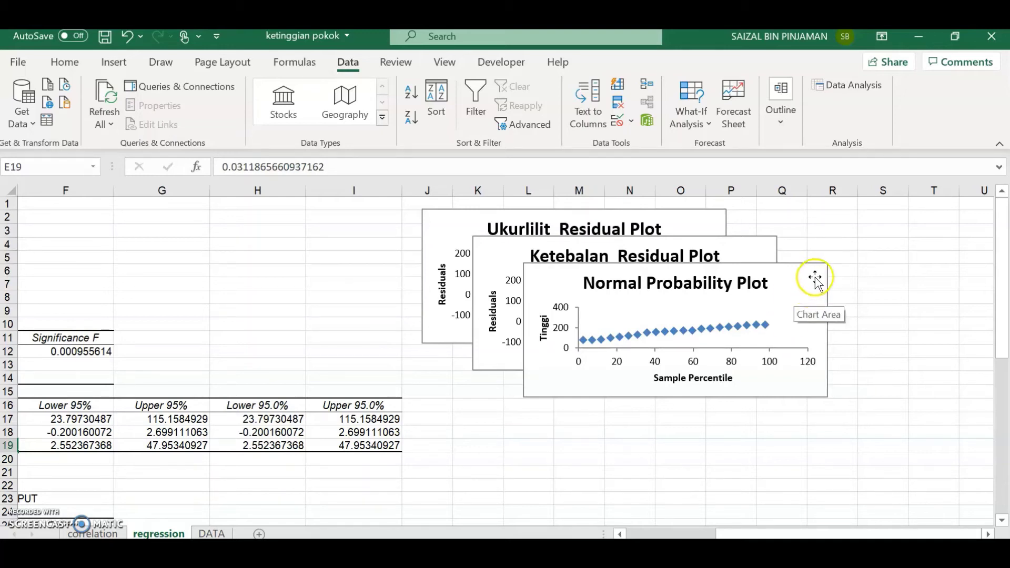
{"action": "left_click_drag", "start_coordinate": [809, 278], "coordinate": [763, 388]}
{"action": "scroll", "coordinate": [799, 324], "scroll_direction": "down", "scroll_amount": 1}
- Enlarge the Normal Probability Plot so its Tinggi axis reads 0–250 against Sample Percentile 0–120
{"action": "scroll", "coordinate": [796, 413], "scroll_direction": "down", "scroll_amount": 1}
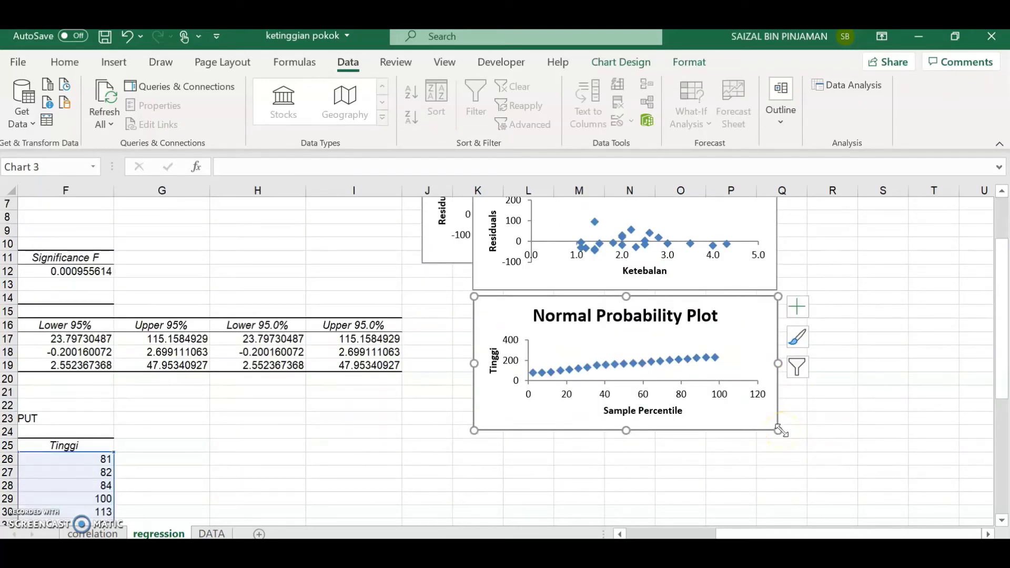
{"action": "left_click_drag", "start_coordinate": [777, 429], "coordinate": [870, 497]}
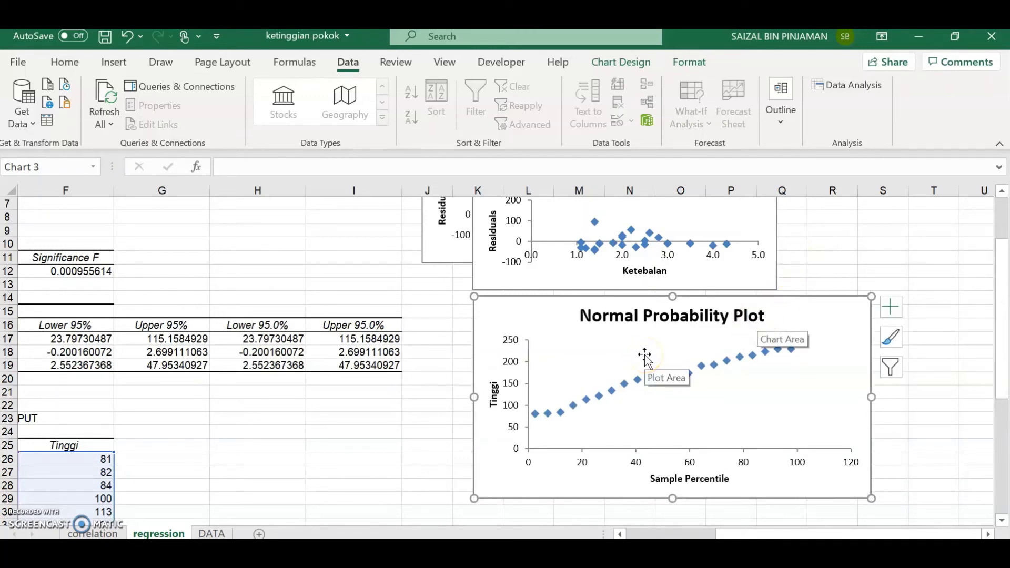
{"action": "left_click", "coordinate": [631, 386]}
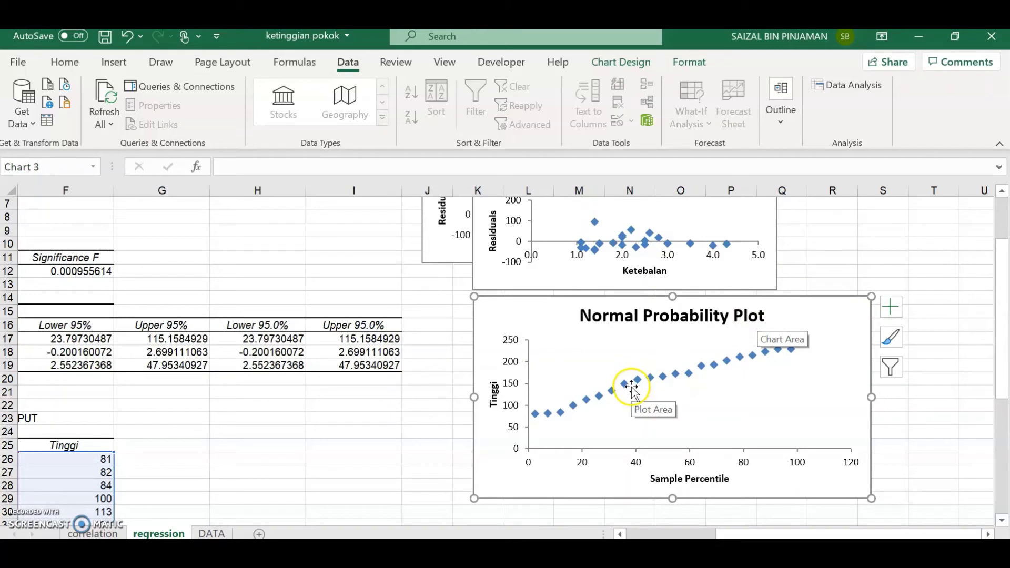
{"action": "left_click", "coordinate": [561, 375]}
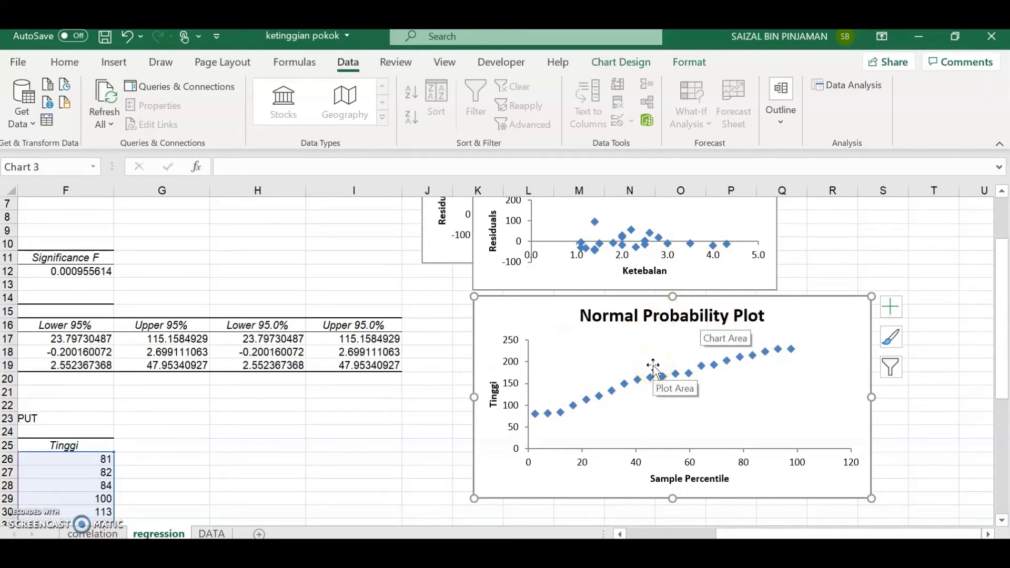
{"action": "left_click", "coordinate": [653, 375]}
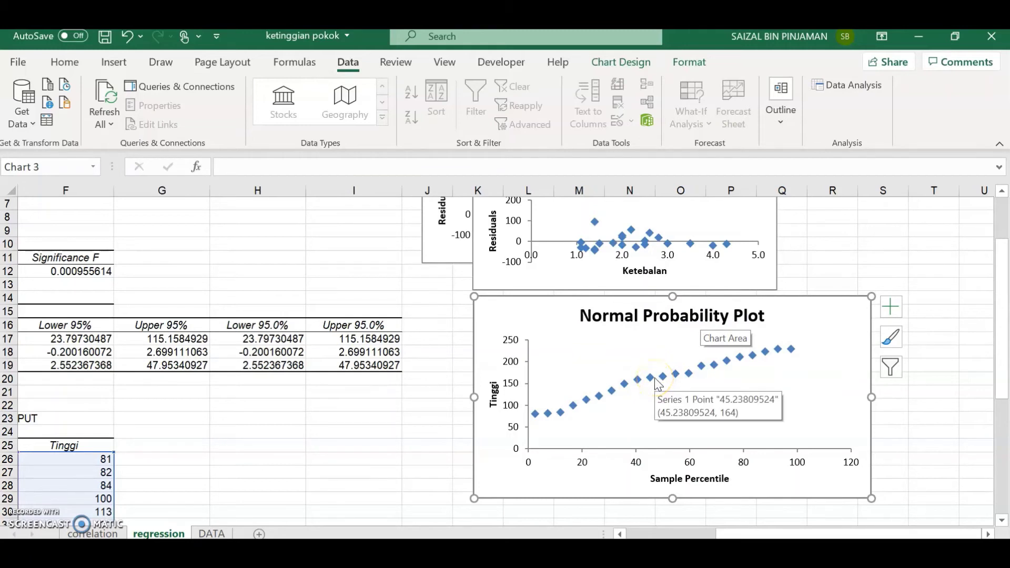
- Add a linear trendline to the Normal Probability Plot points and close the Format Trendline pane
{"action": "right_click", "coordinate": [655, 380]}
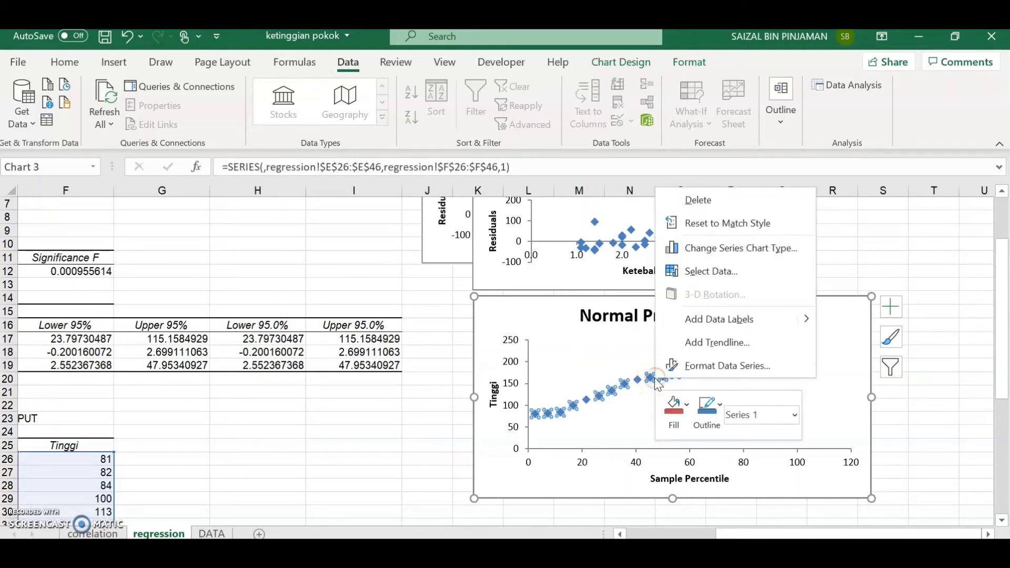
{"action": "left_click", "coordinate": [696, 343]}
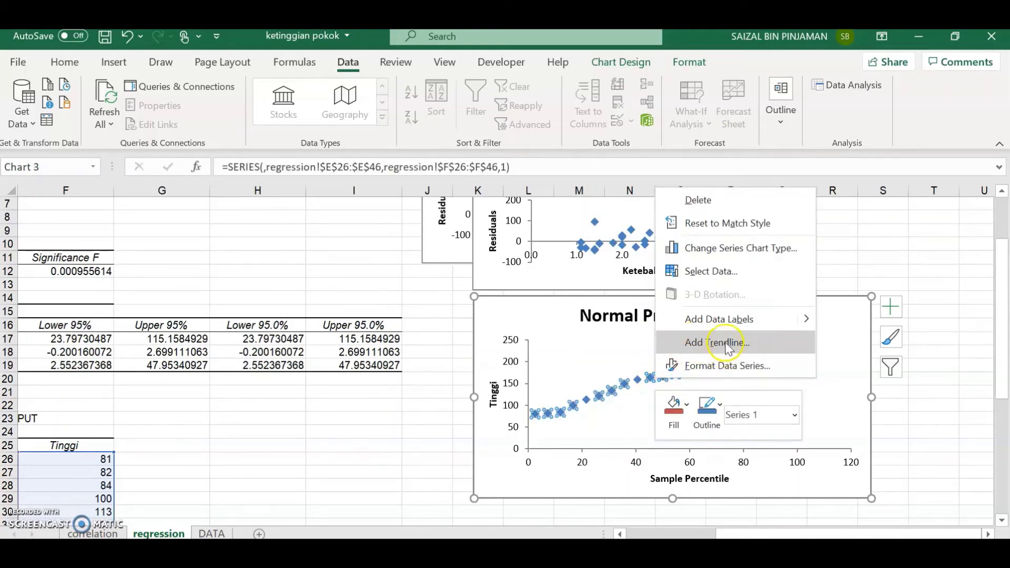
{"action": "right_click", "coordinate": [642, 383]}
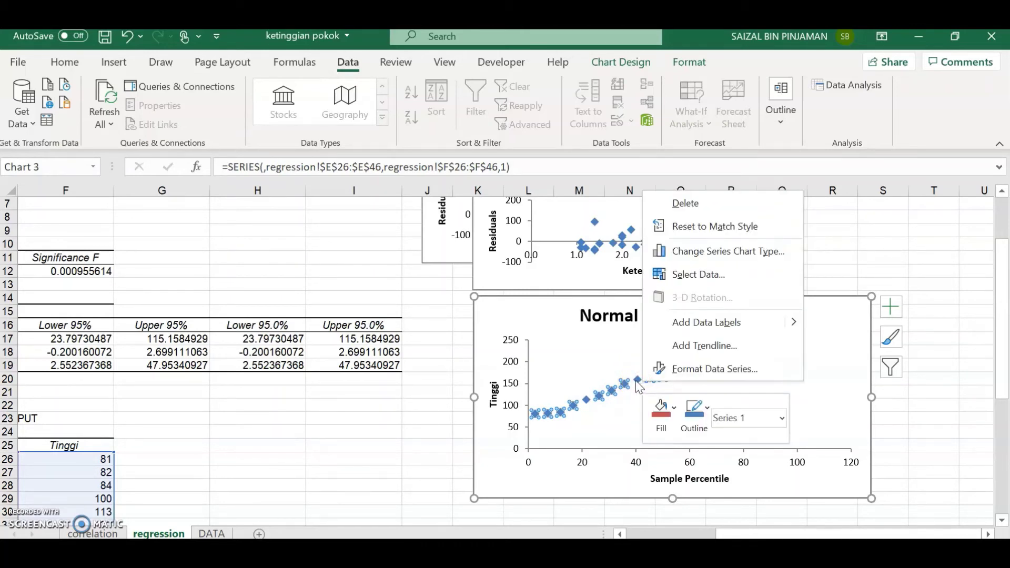
{"action": "right_click", "coordinate": [636, 382]}
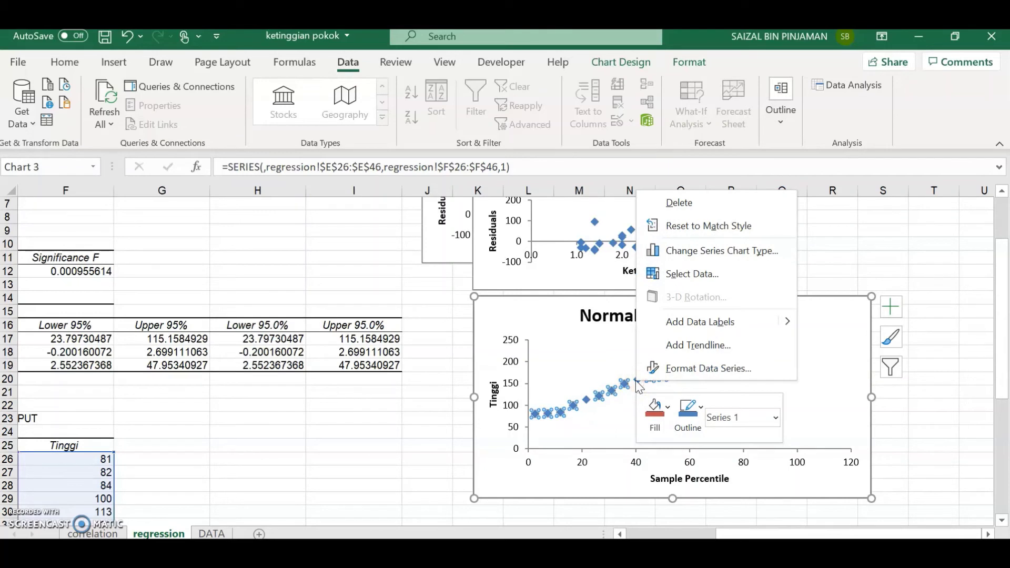
{"action": "left_click", "coordinate": [705, 347]}
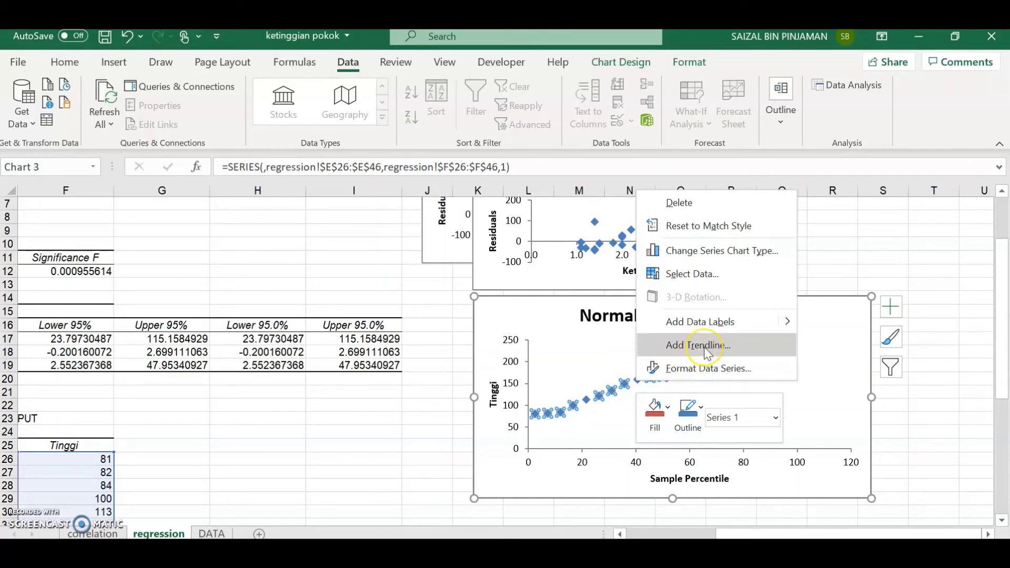
{"action": "left_click", "coordinate": [704, 345]}
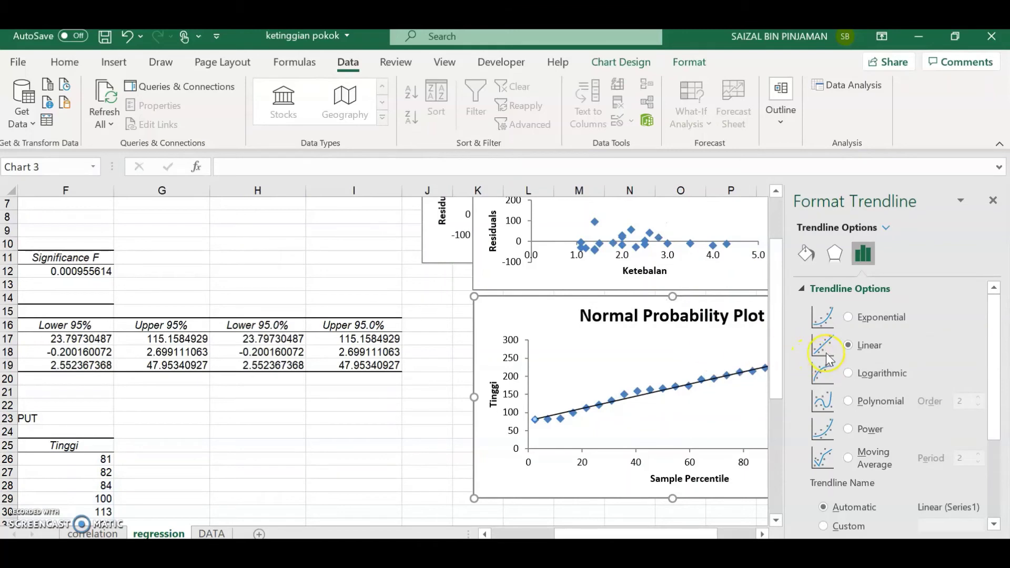
{"action": "left_click", "coordinate": [994, 200]}
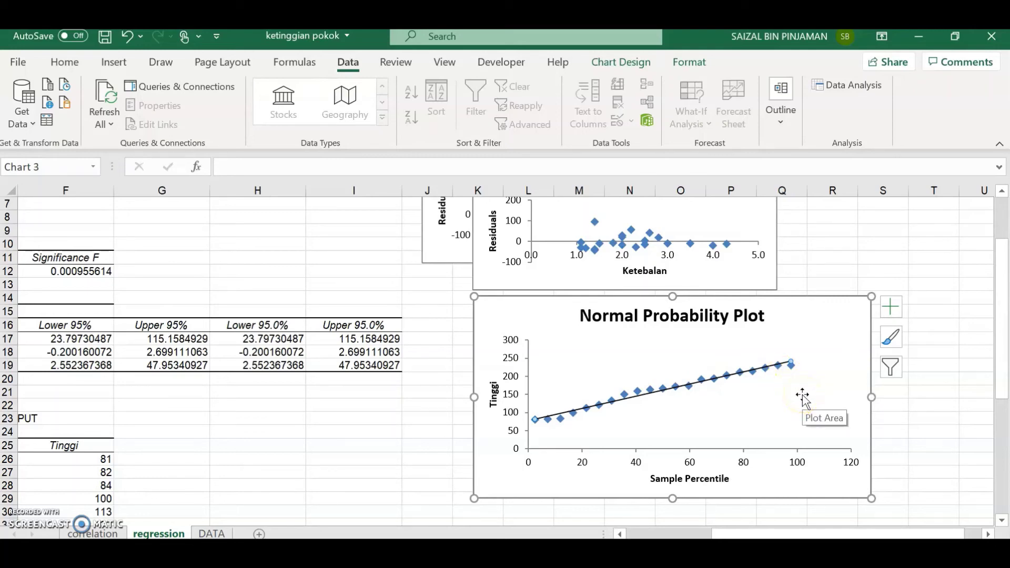
{"action": "scroll", "coordinate": [801, 397], "scroll_direction": "up", "scroll_amount": 2}
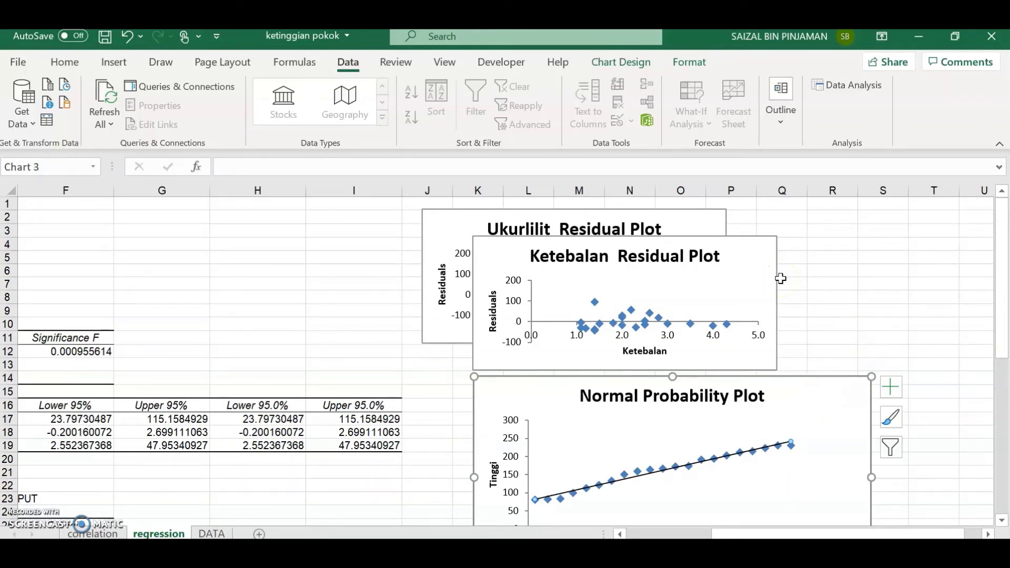
- Move the Ketebalan Residual Plot right and enlarge it, shifting the Normal Probability Plot lower
{"action": "mouse_move", "coordinate": [755, 252]}
{"action": "left_mouse_down"}
{"action": "mouse_move", "coordinate": [988, 235]}
{"action": "mouse_move", "coordinate": [866, 225]}
{"action": "left_mouse_up"}
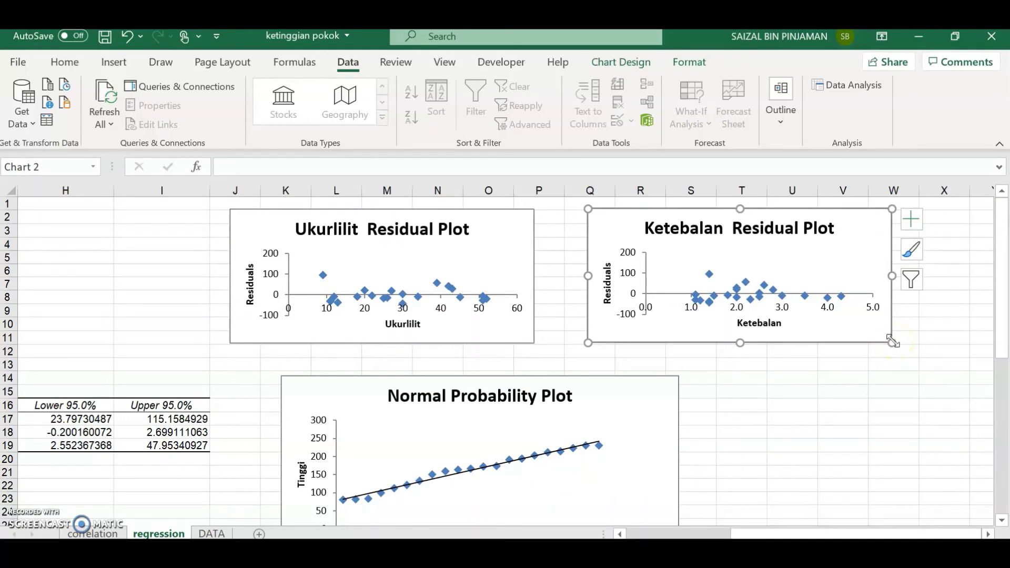
{"action": "left_click_drag", "start_coordinate": [892, 342], "coordinate": [937, 386]}
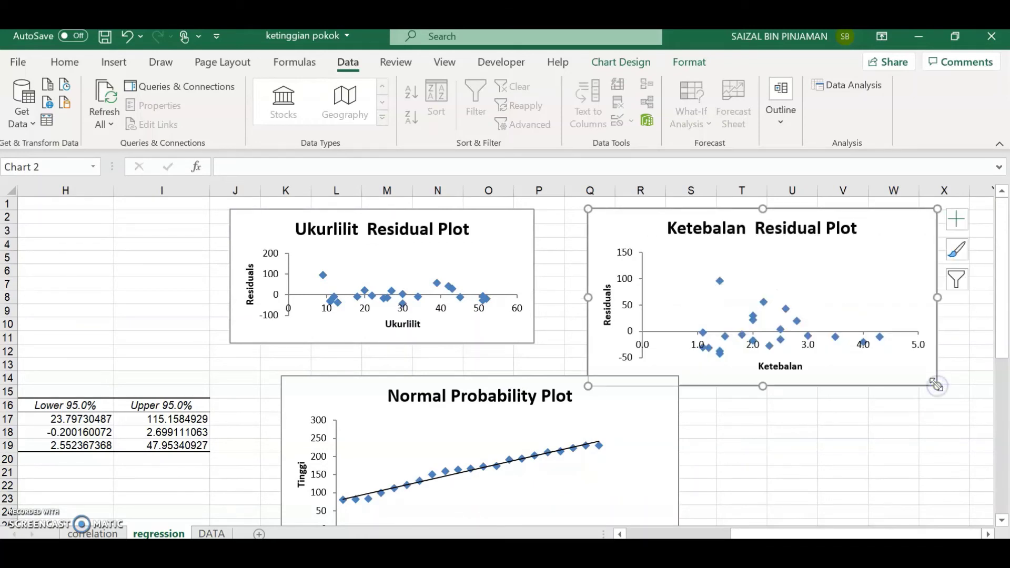
{"action": "left_click_drag", "start_coordinate": [612, 421], "coordinate": [587, 474]}
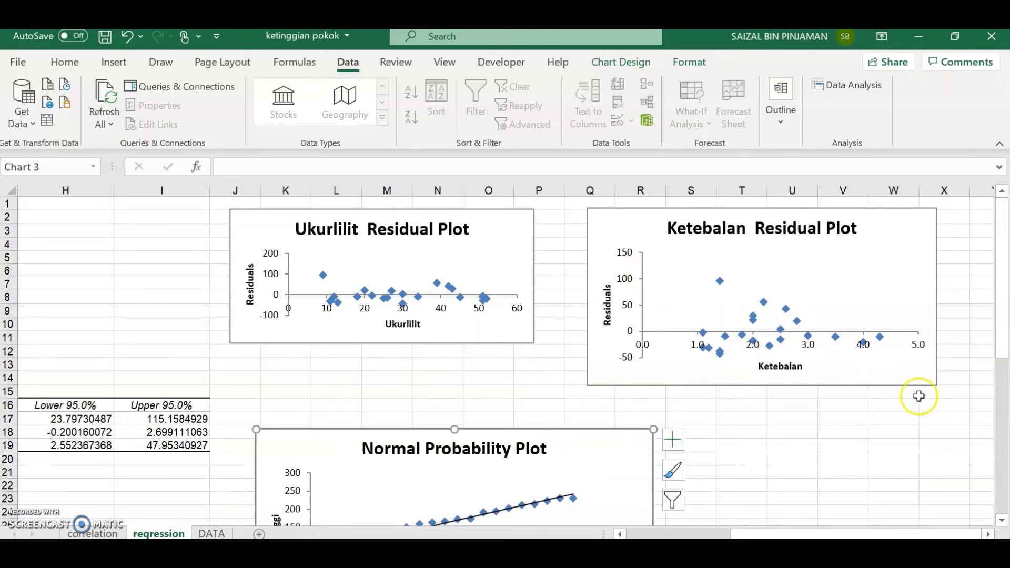
{"action": "left_click", "coordinate": [611, 364]}
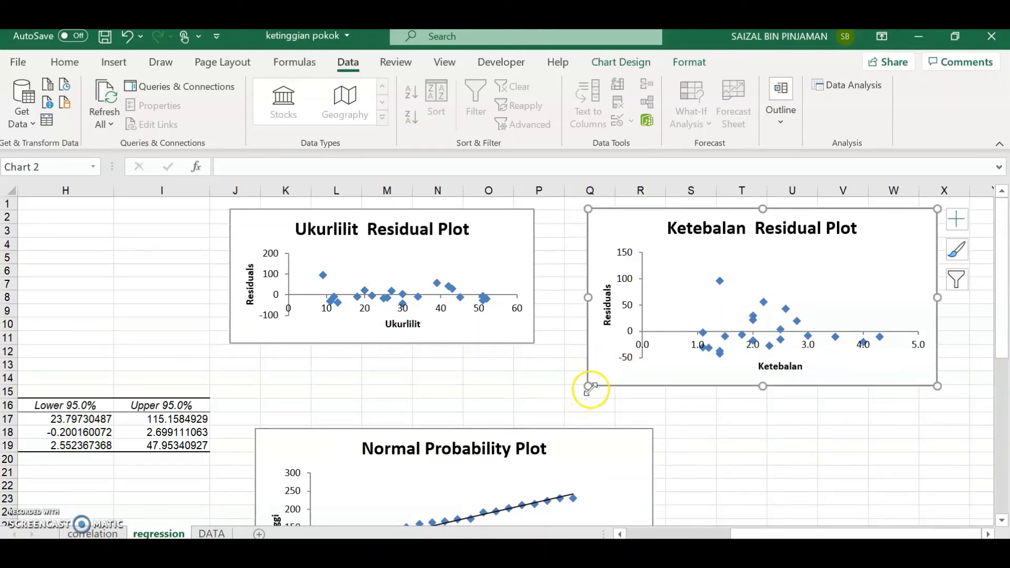
{"action": "left_click_drag", "start_coordinate": [587, 387], "coordinate": [568, 416]}
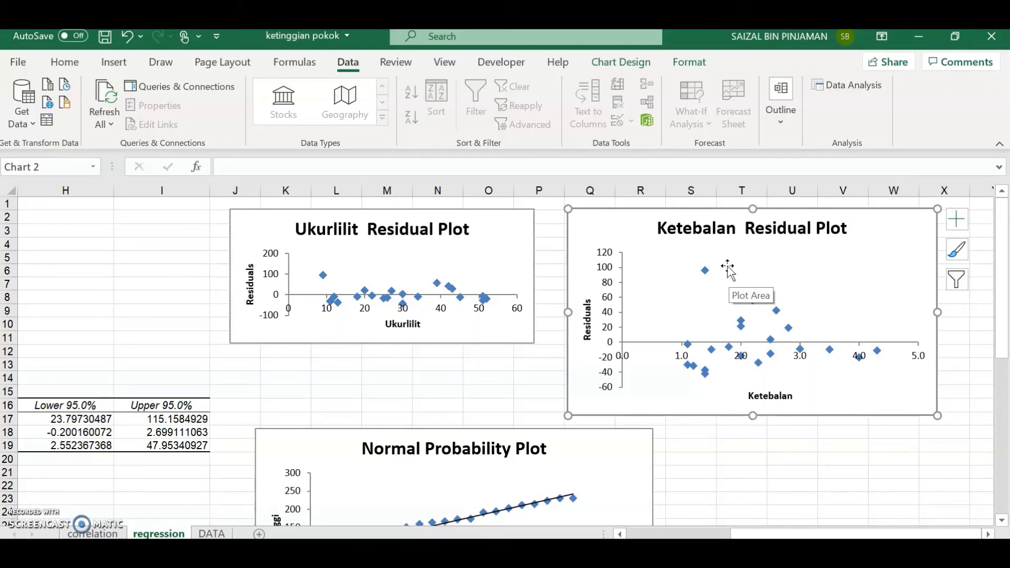
- Enlarge the Ukurlilit Residual Plot by its corners, then slide it right behind the Ketebalan plot
{"action": "left_click", "coordinate": [281, 227]}
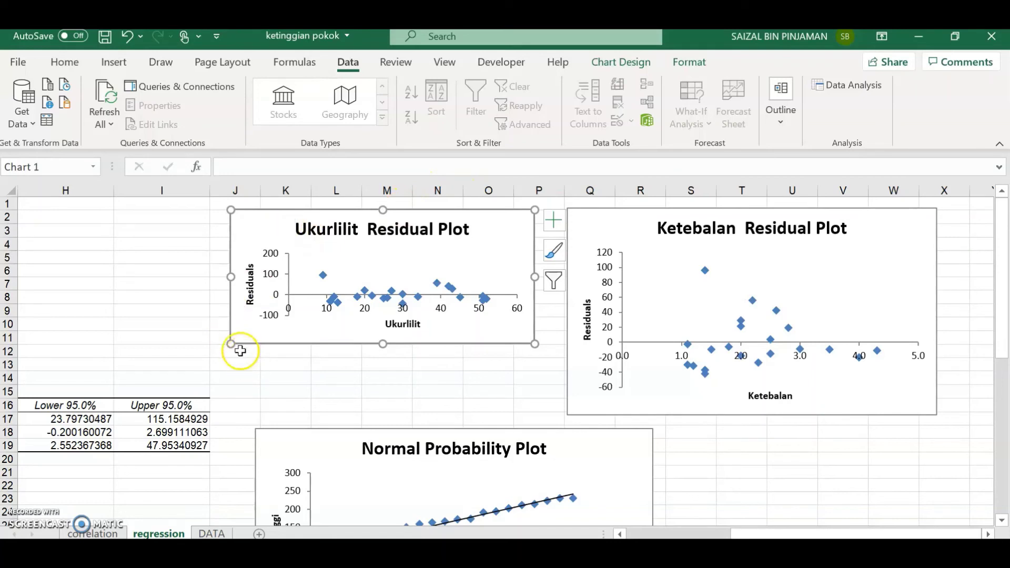
{"action": "left_click_drag", "start_coordinate": [239, 351], "coordinate": [202, 401]}
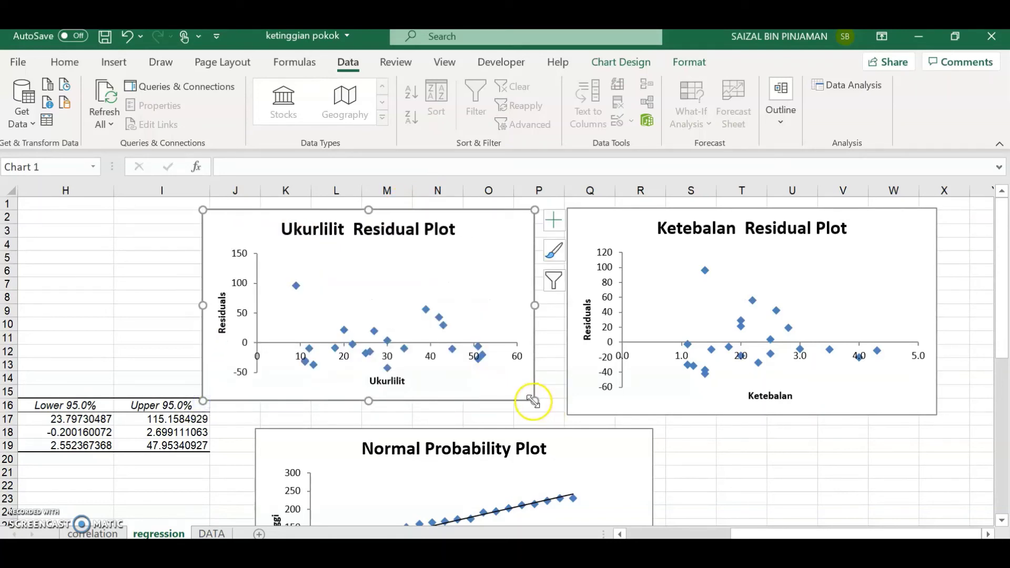
{"action": "left_click_drag", "start_coordinate": [533, 401], "coordinate": [558, 413]}
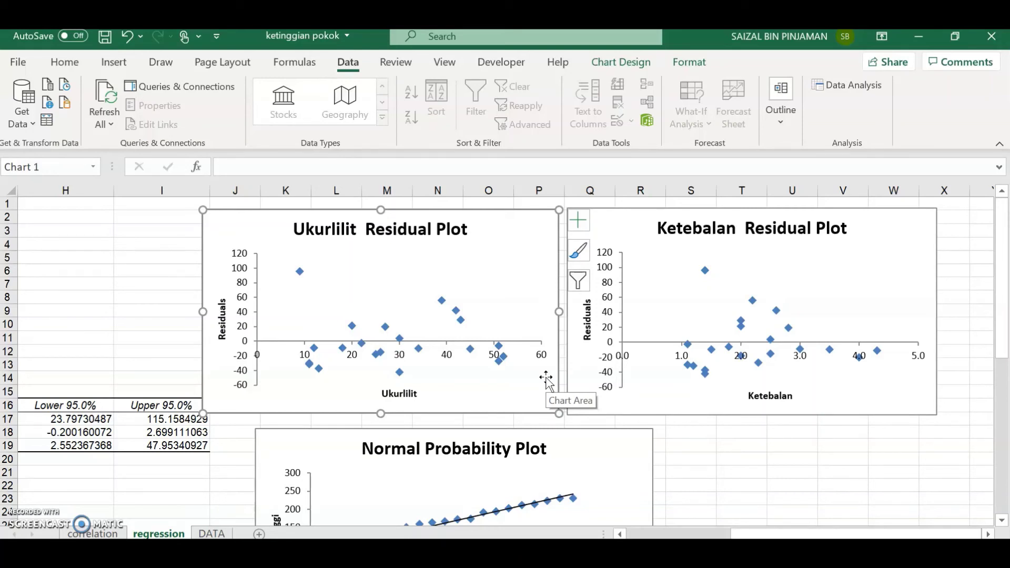
{"action": "mouse_move", "coordinate": [518, 233]}
{"action": "left_mouse_down"}
{"action": "mouse_move", "coordinate": [730, 235]}
{"action": "mouse_move", "coordinate": [676, 230]}
{"action": "left_mouse_up"}
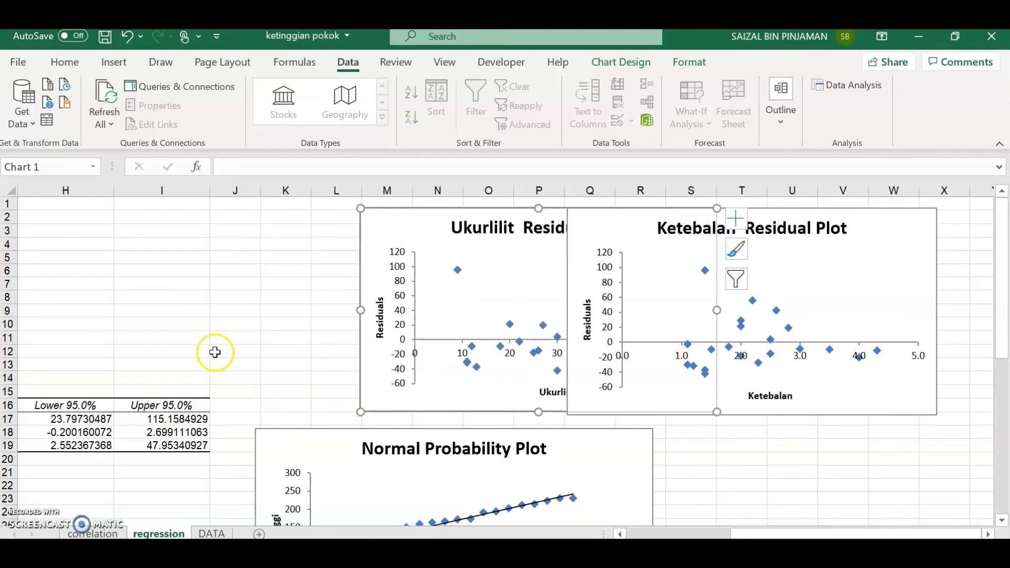
{"action": "left_click", "coordinate": [213, 310]}
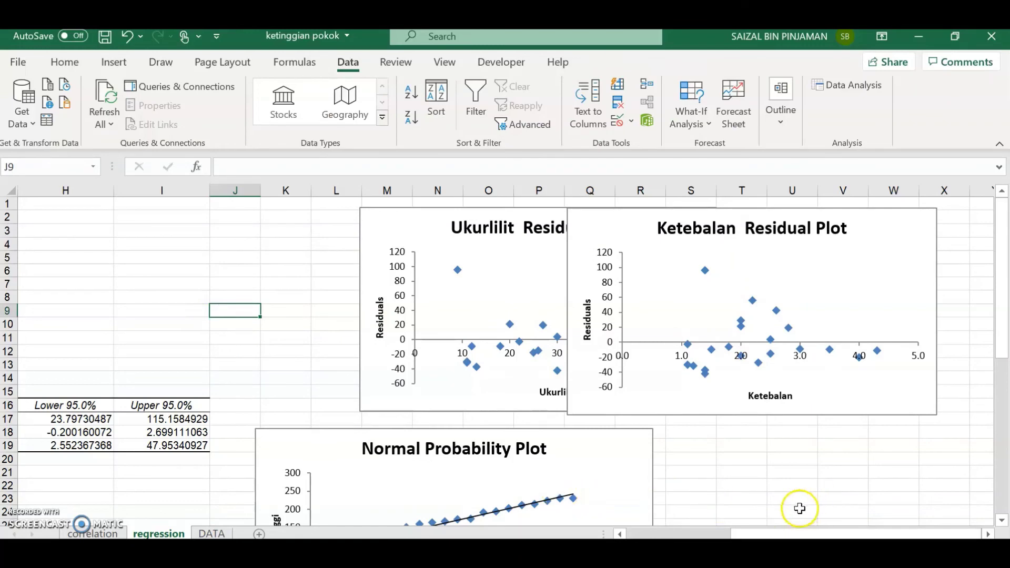
{"action": "left_click_drag", "start_coordinate": [781, 534], "coordinate": [652, 532]}
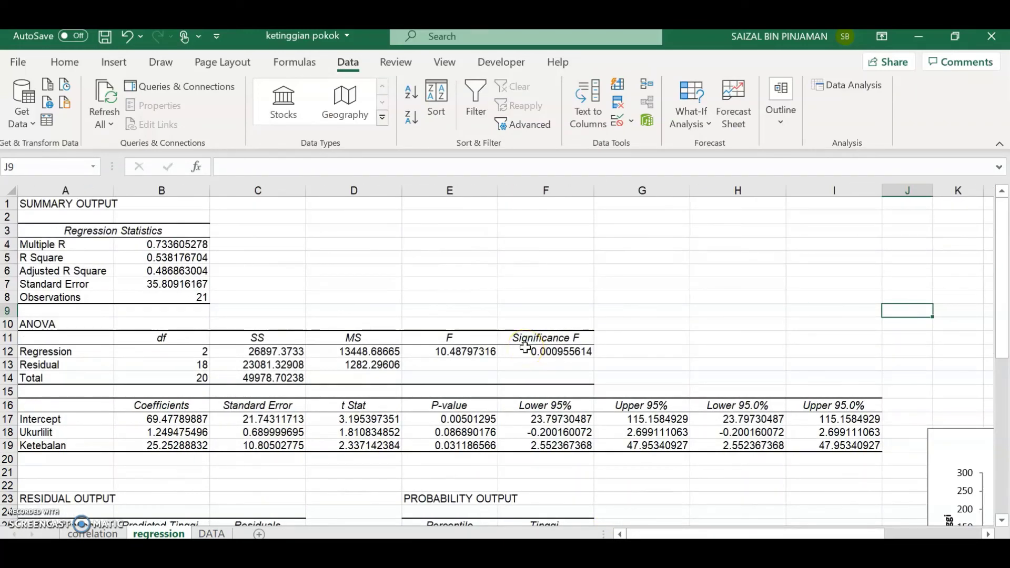
- Hide the ribbon and scroll through the regression summary output
{"action": "left_click", "coordinate": [999, 144]}
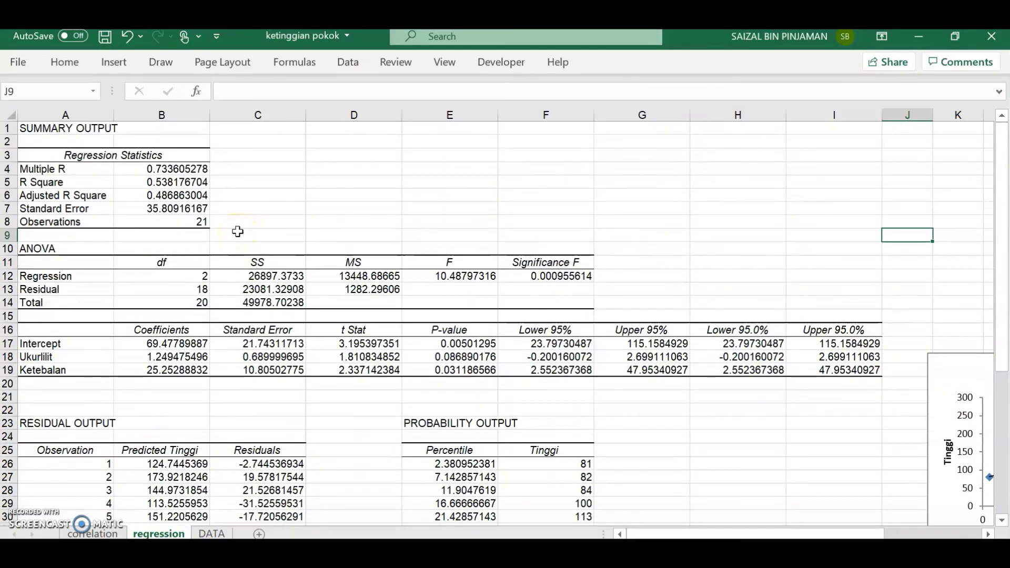
{"action": "scroll", "coordinate": [238, 231], "scroll_direction": "down", "scroll_amount": 4}
{"action": "scroll", "coordinate": [237, 232], "scroll_direction": "up", "scroll_amount": 2}
{"action": "scroll", "coordinate": [238, 231], "scroll_direction": "down", "scroll_amount": 2}
{"action": "scroll", "coordinate": [239, 231], "scroll_direction": "up", "scroll_amount": 3}
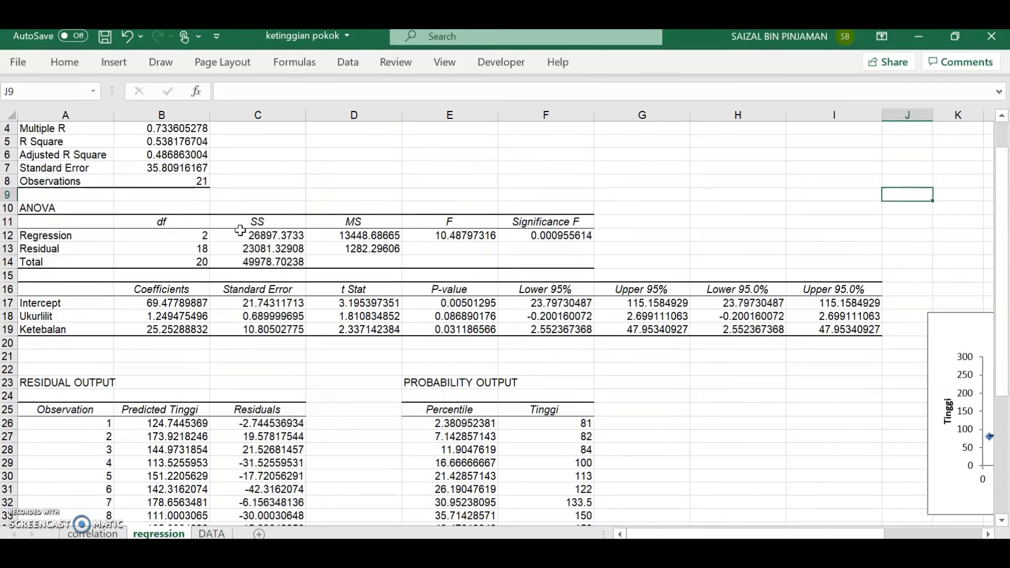
{"action": "scroll", "coordinate": [241, 230], "scroll_direction": "up", "scroll_amount": 1}
{"action": "scroll", "coordinate": [124, 329], "scroll_direction": "down", "scroll_amount": 1}
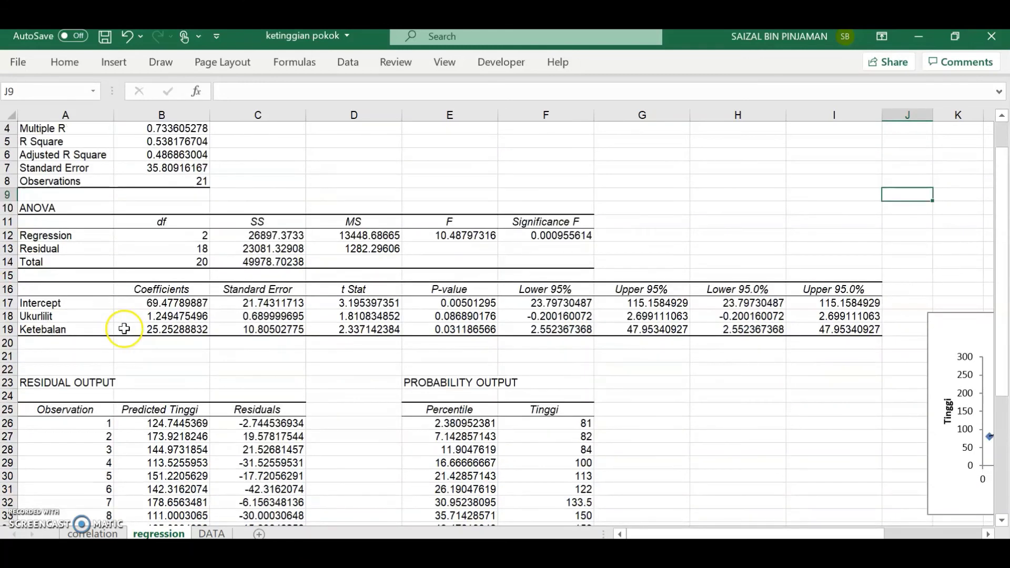
{"action": "scroll", "coordinate": [124, 329], "scroll_direction": "up", "scroll_amount": 1}
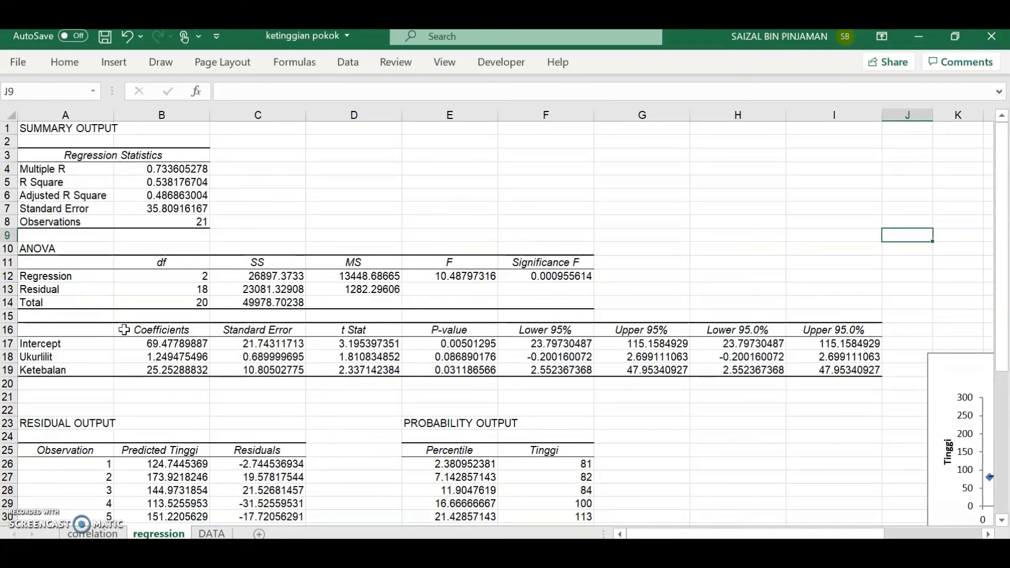
- Inspect the Ukurlilit and Ketebalan coefficients in cells B18 and B19
{"action": "left_click", "coordinate": [149, 355]}
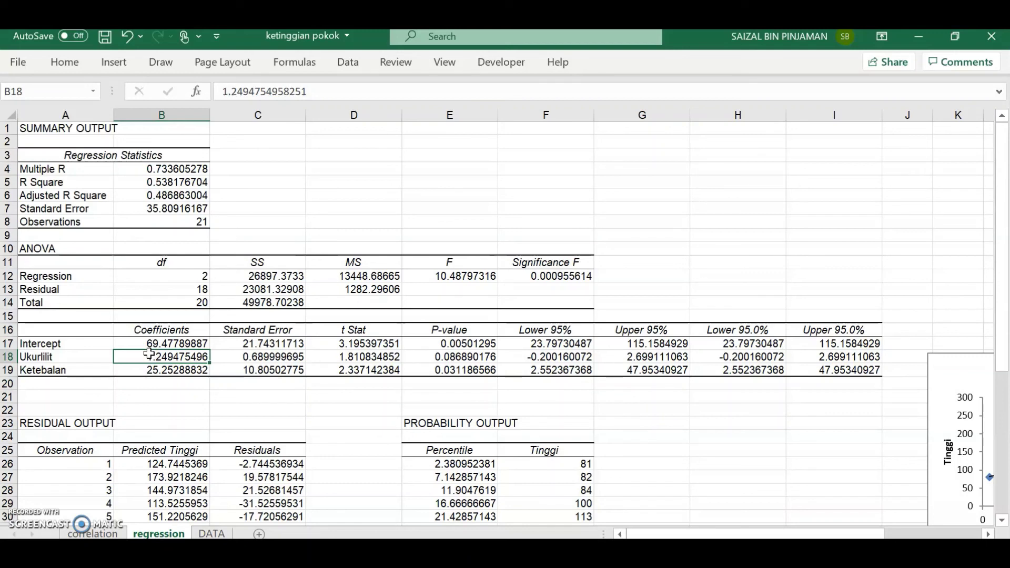
{"action": "left_click", "coordinate": [158, 356]}
{"action": "left_click", "coordinate": [542, 304]}
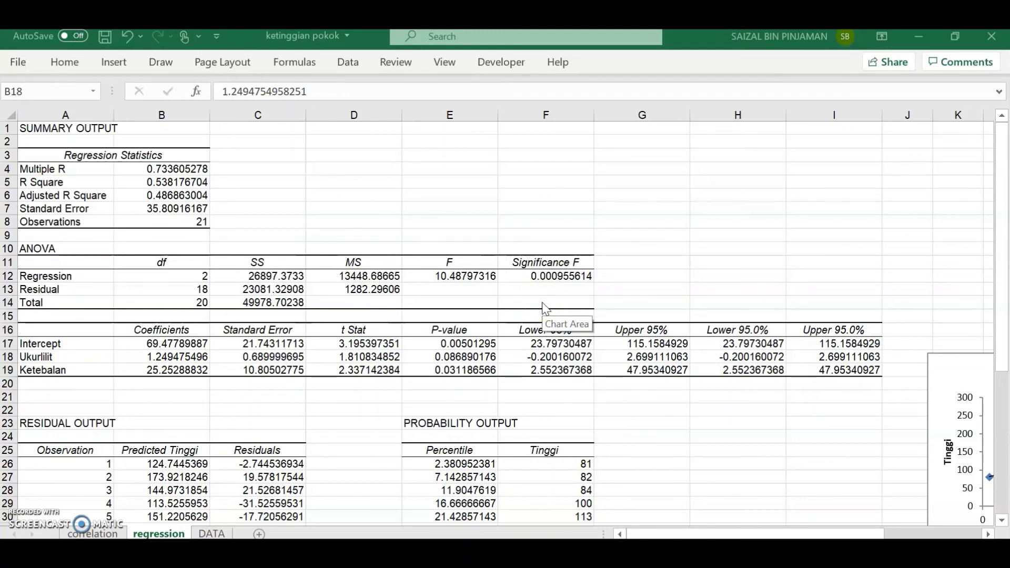
{"action": "left_click", "coordinate": [169, 371]}
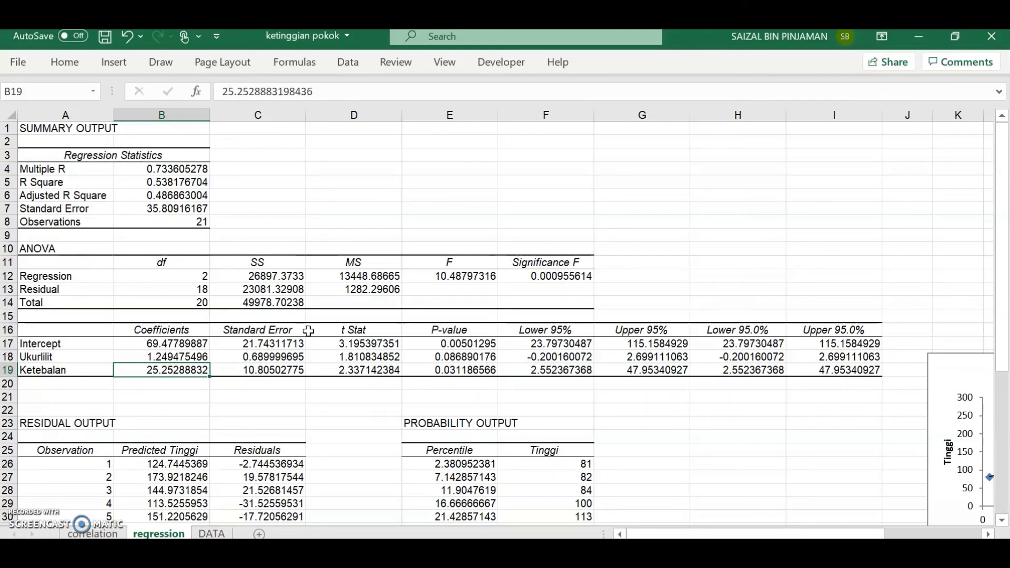
{"action": "left_click", "coordinate": [81, 356]}
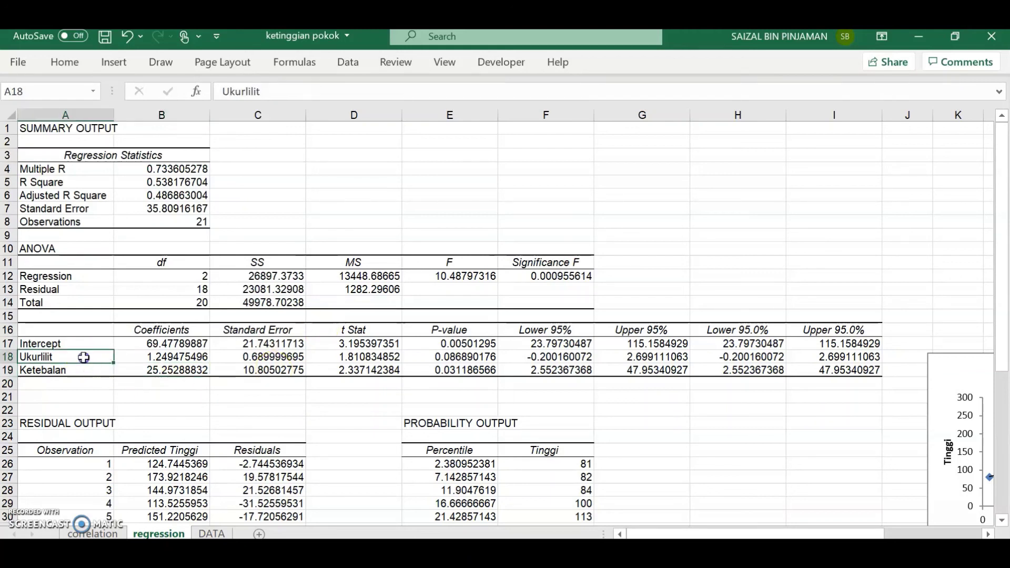
{"action": "left_click", "coordinate": [145, 359]}
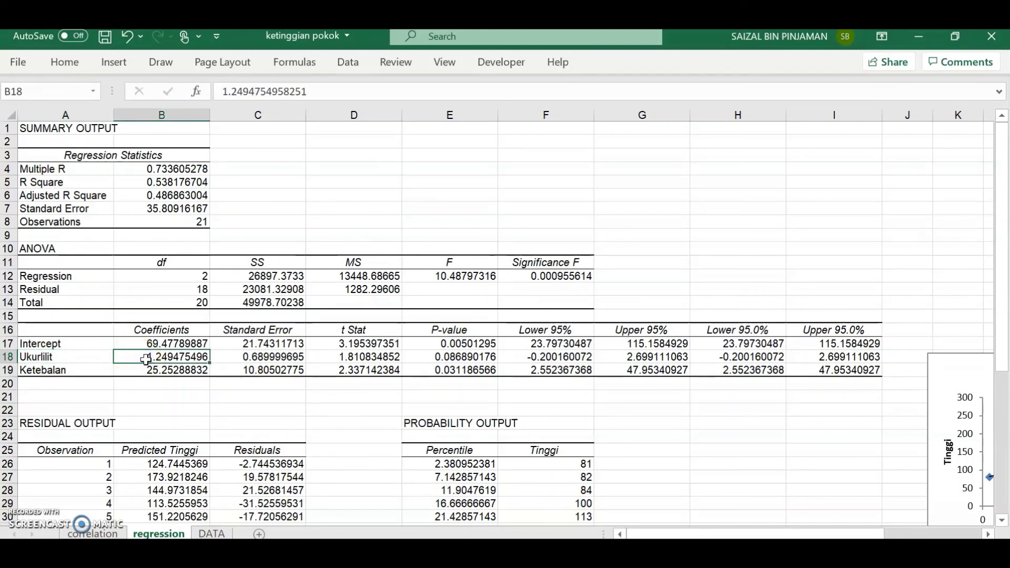